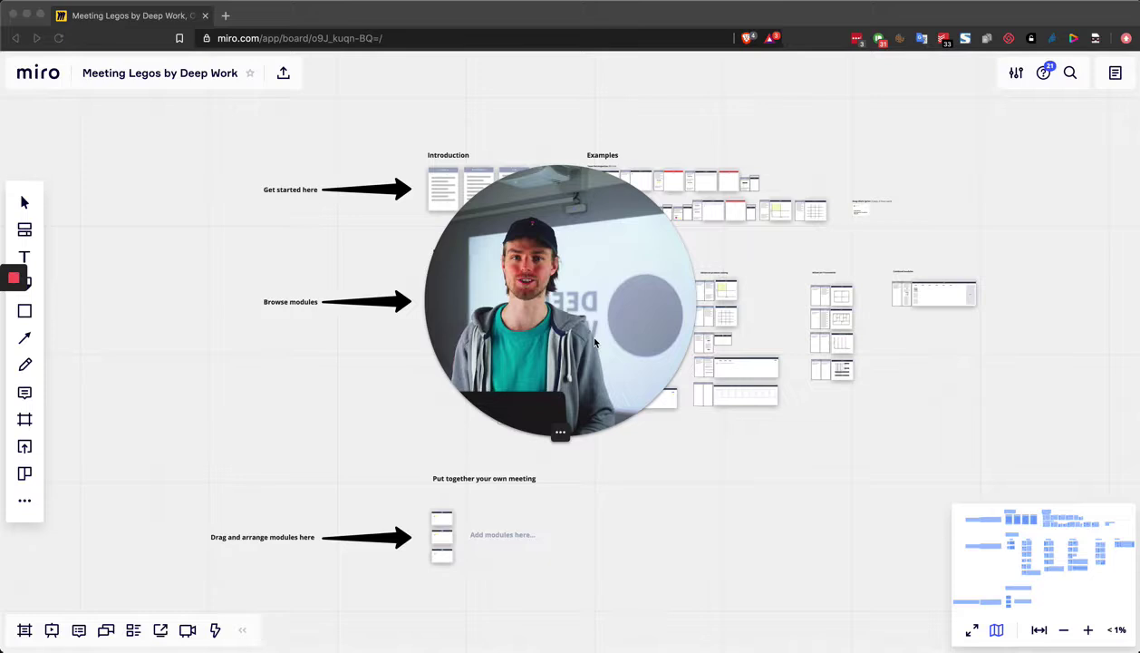
# Look over the module library's columns, from Preparation and Basic modules to Basic brainstorming and Advanced problem solving.
pyautogui.moveTo(14, 309)
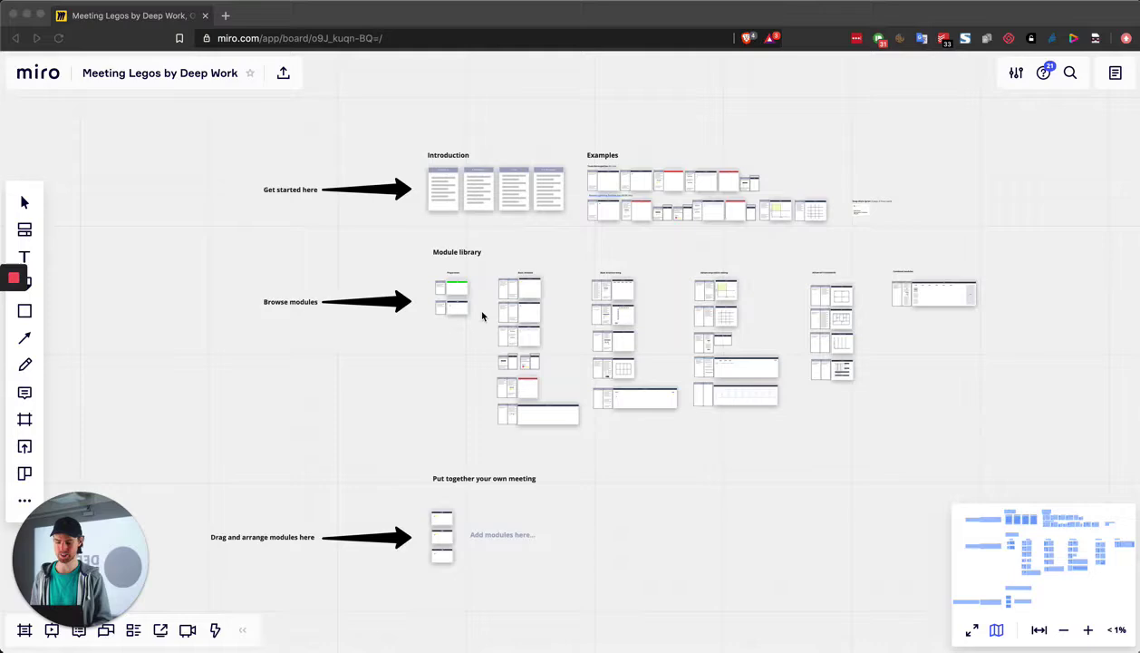
pyautogui.scroll(5, 482, 315)
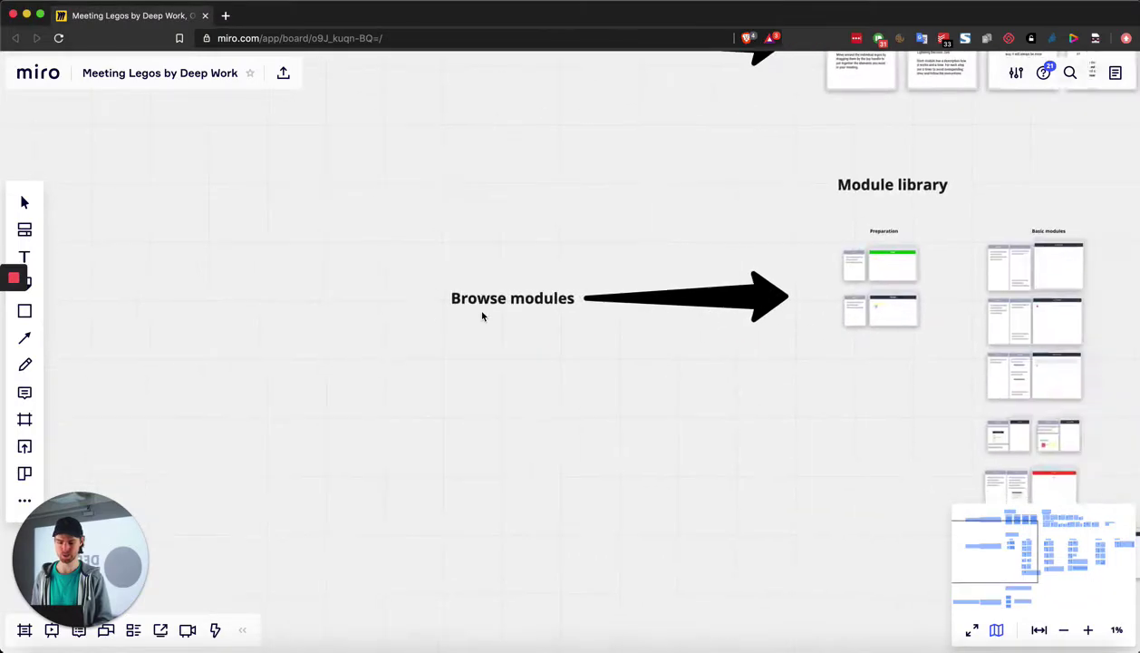
pyautogui.hscroll(3, 482, 316)
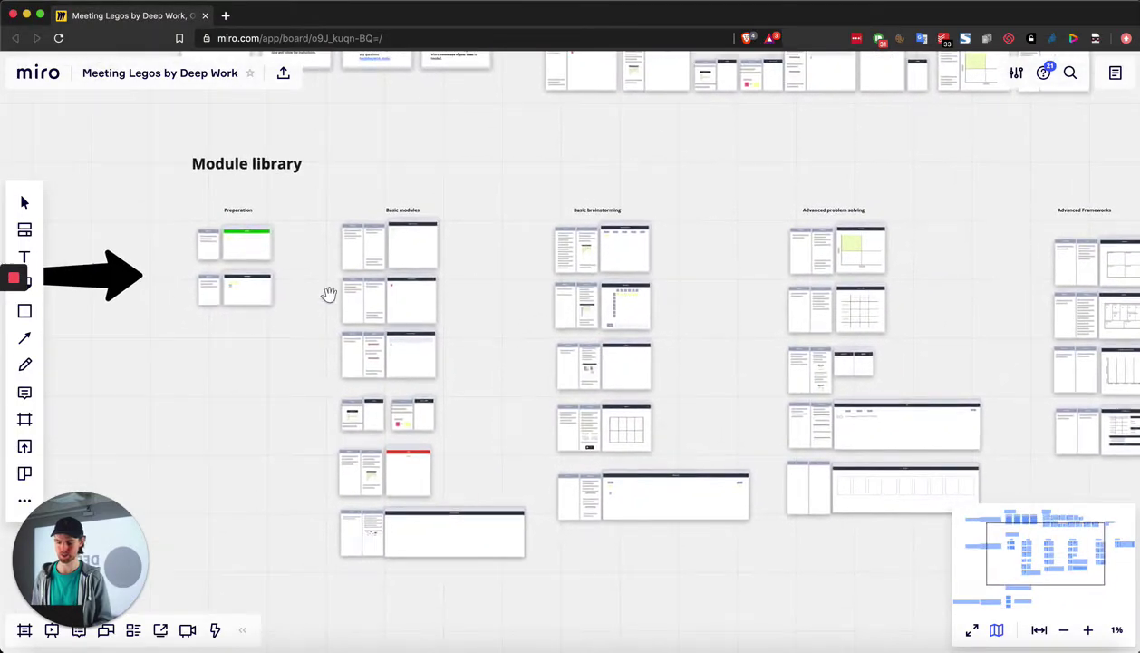
pyautogui.scroll(5, 408, 169)
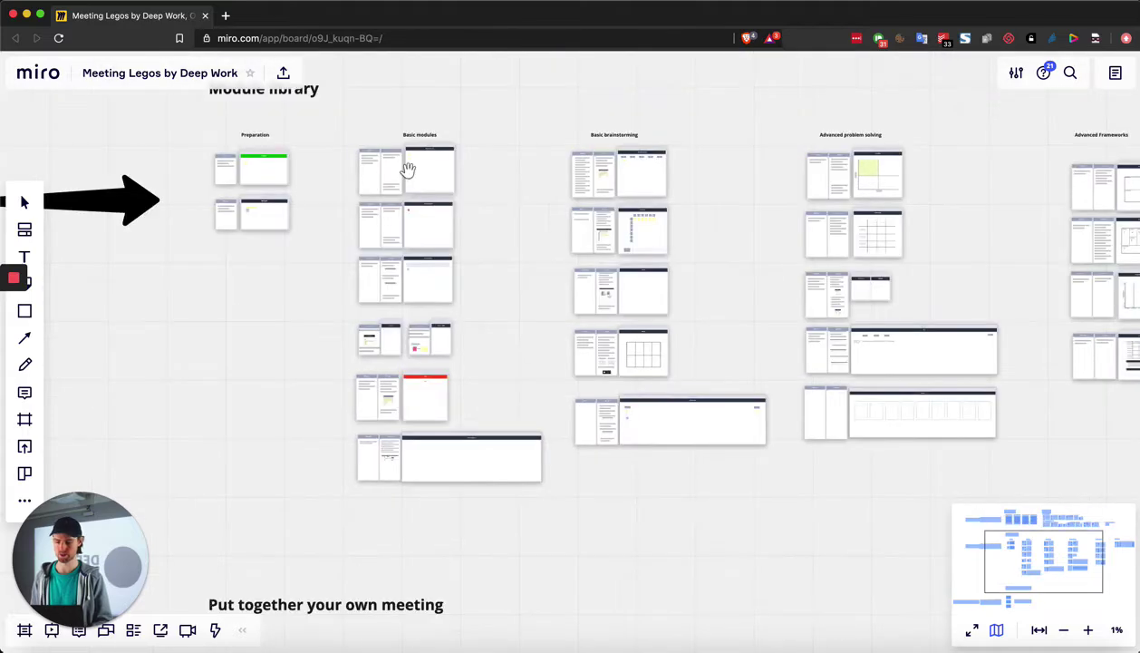
pyautogui.scroll(-3, 408, 170)
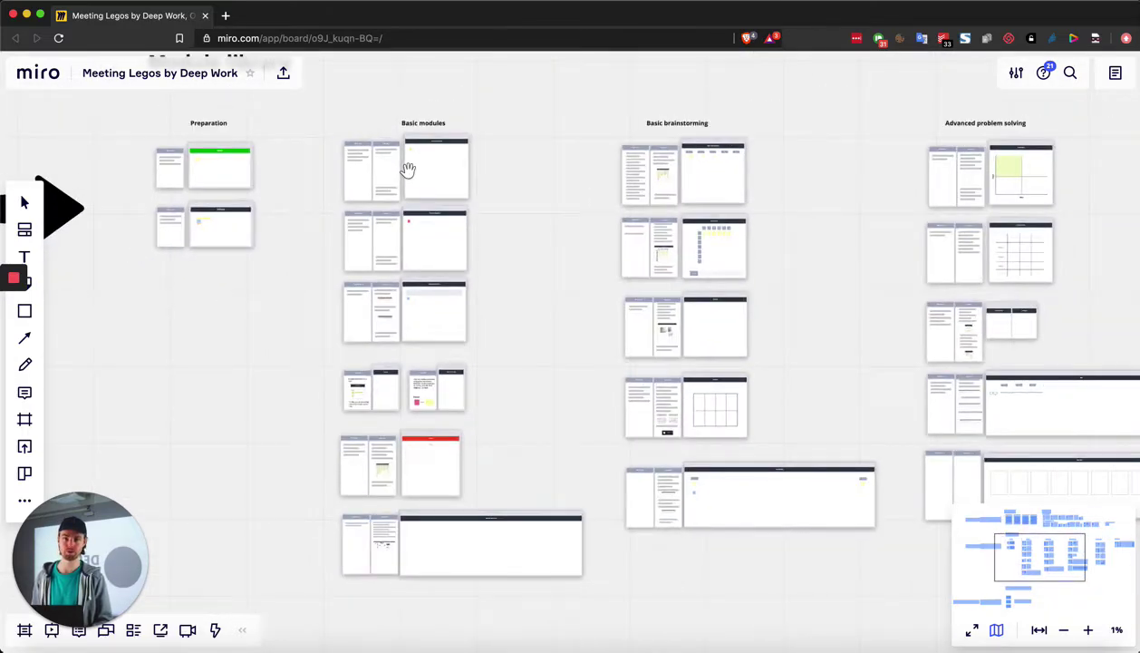
pyautogui.scroll(-1, 408, 170)
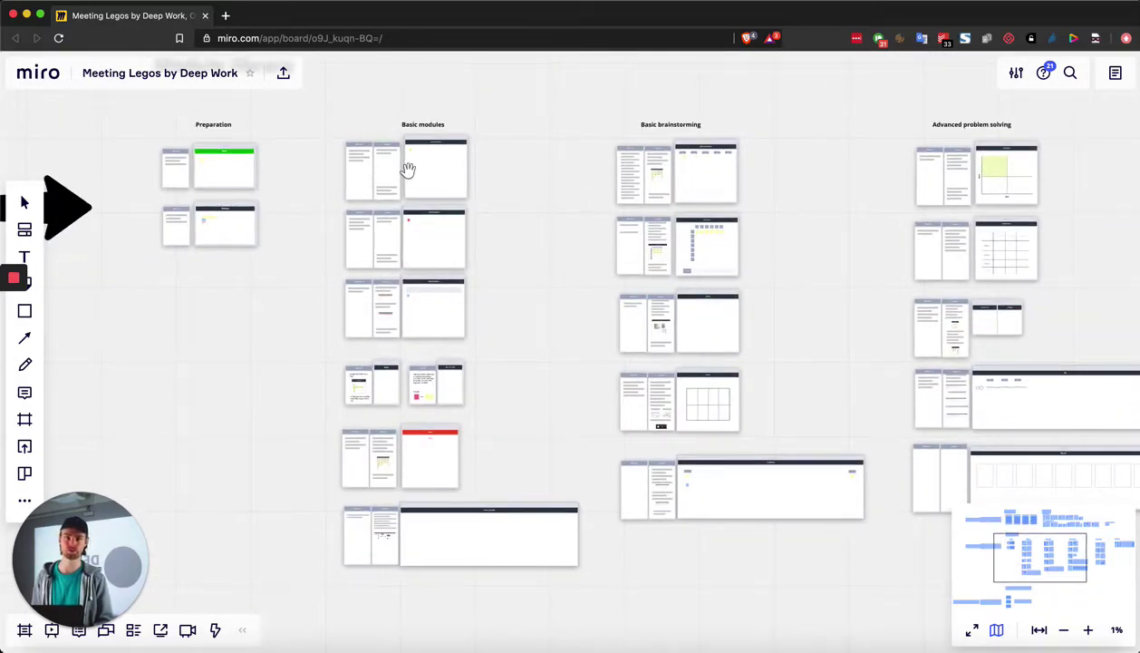
pyautogui.scroll(5, 403, 177)
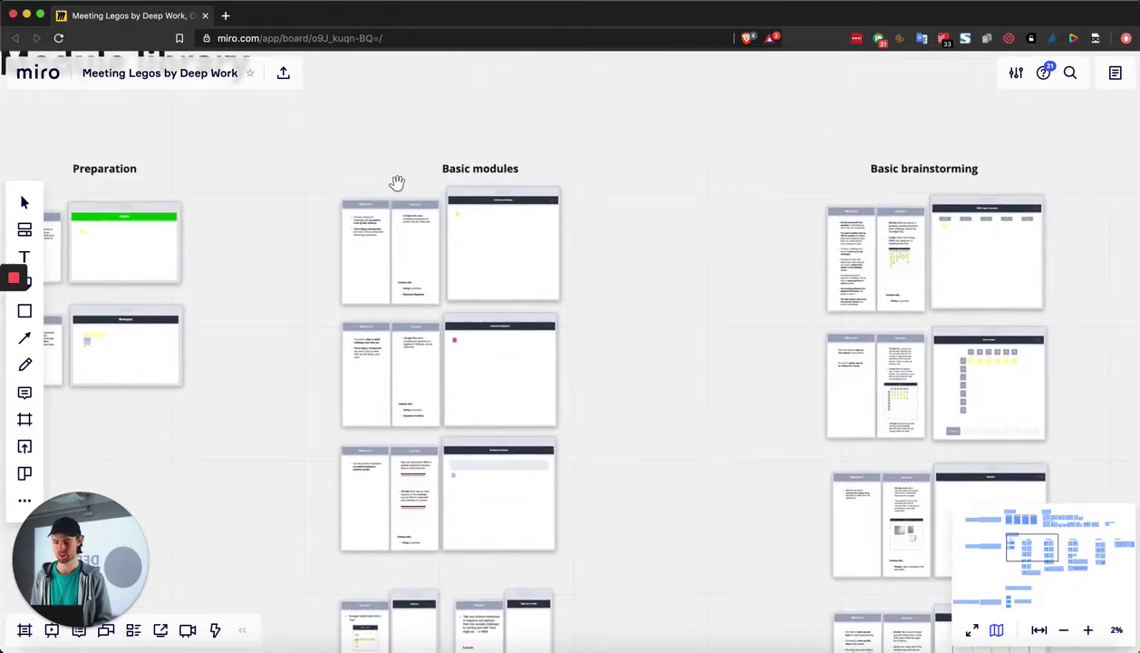
# View the Team Retrospective and Remote Lightning Decision Jam rows in the Examples section.
pyautogui.scroll(10, 397, 183)
pyautogui.hscroll(5, 397, 183)
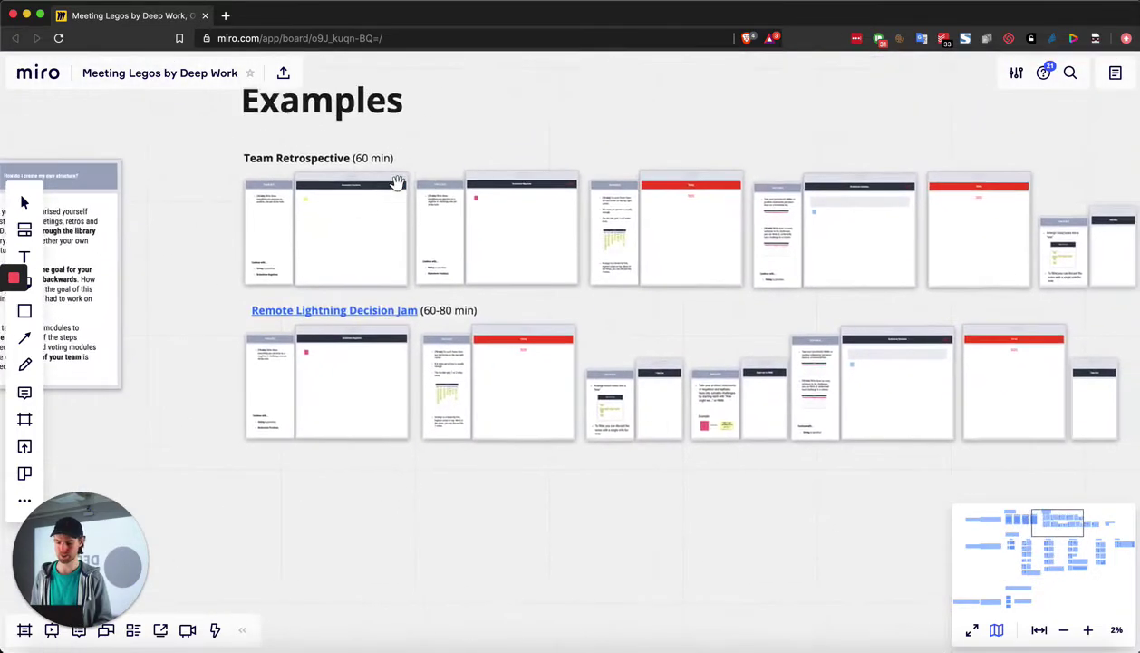
pyautogui.hscroll(5, 397, 183)
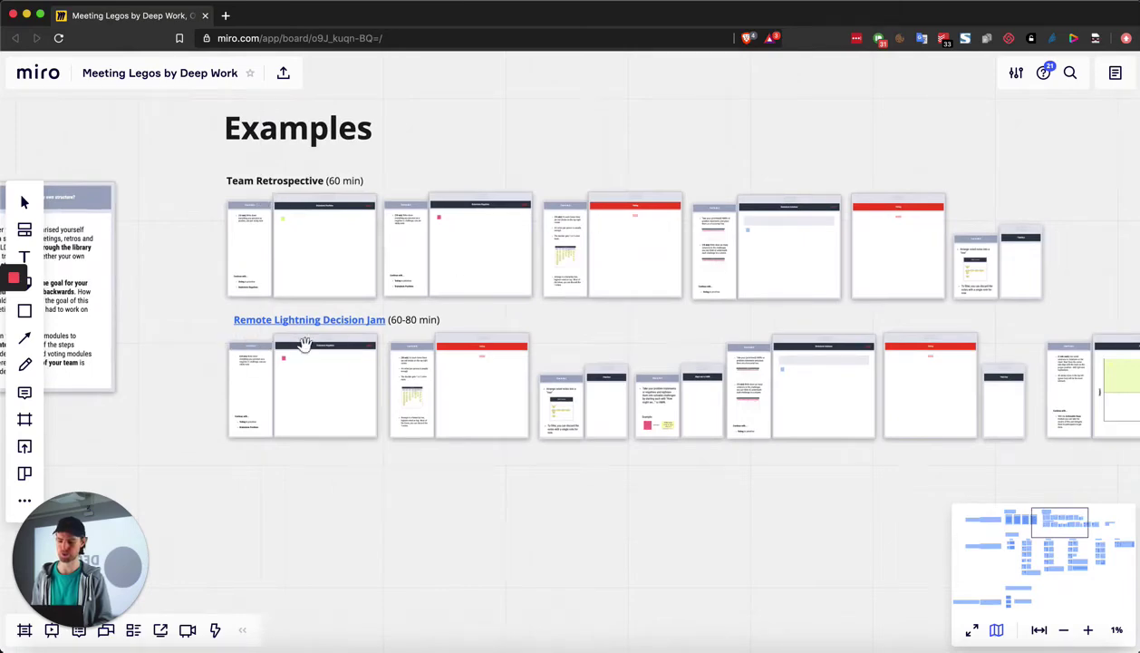
# Go to the Basic modules column and read the Brainstorm Positives and Brainstorm Negatives modules with their instruction cards.
pyautogui.scroll(-10, 578, 423)
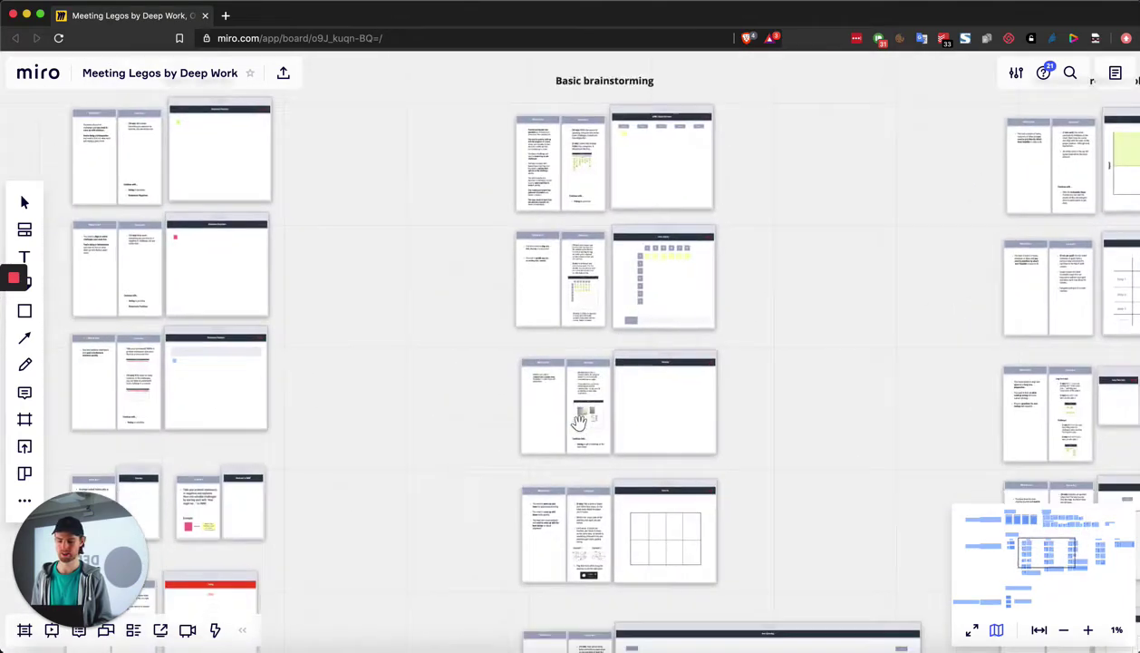
pyautogui.hscroll(-4, 578, 423)
pyautogui.scroll(3, 578, 423)
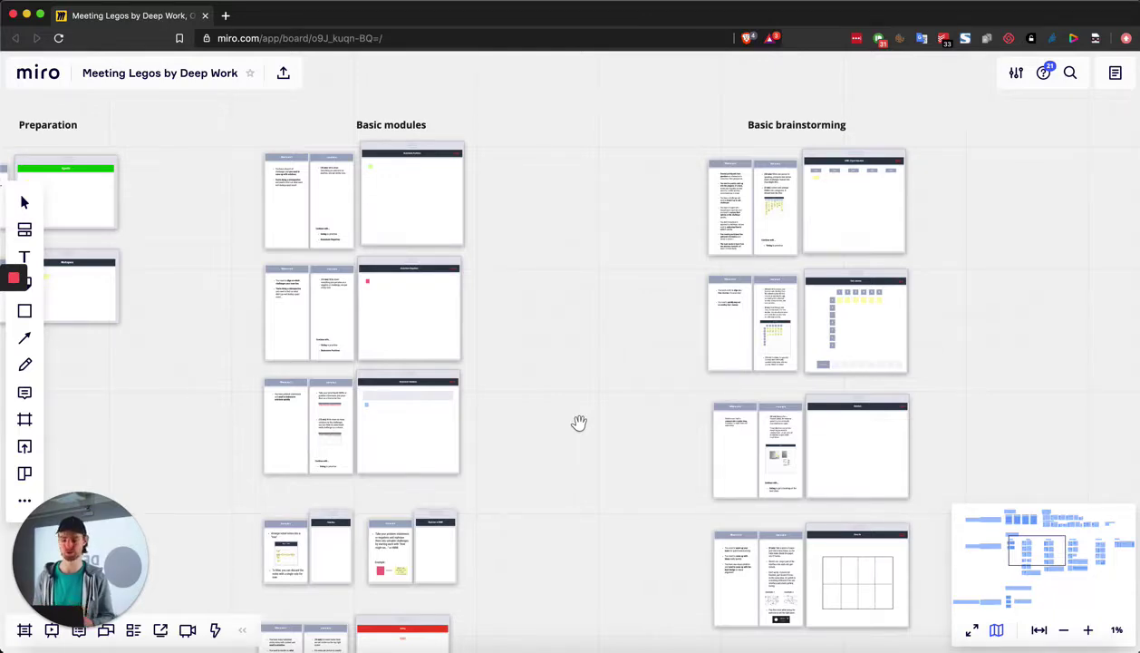
pyautogui.scroll(10, 390, 165)
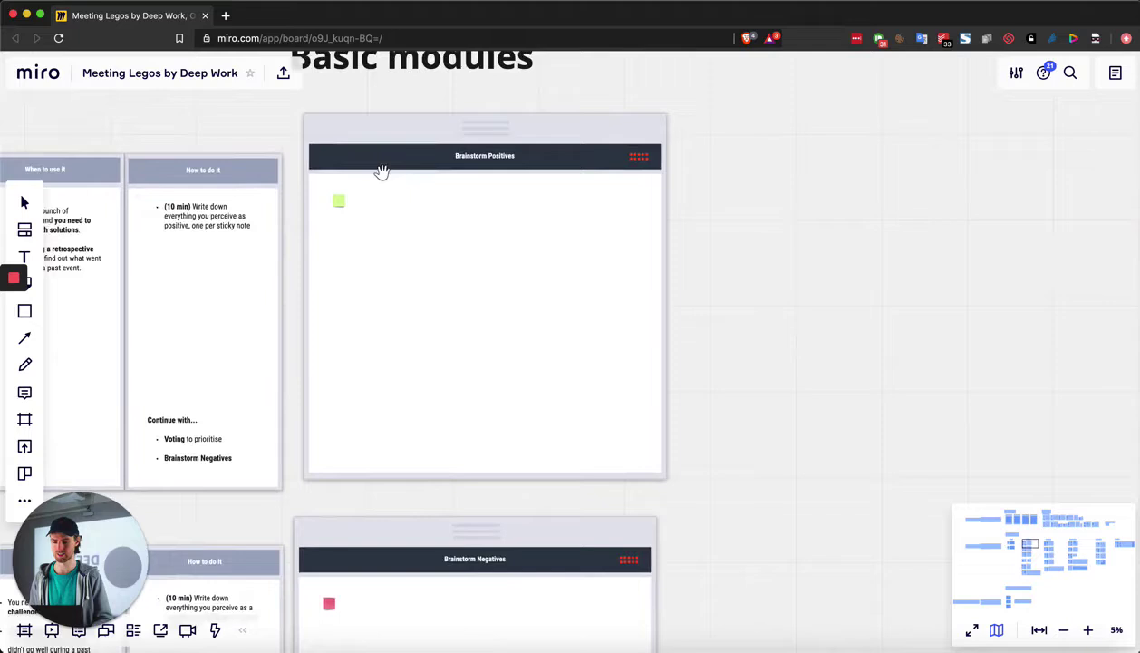
pyautogui.hscroll(-5, 382, 172)
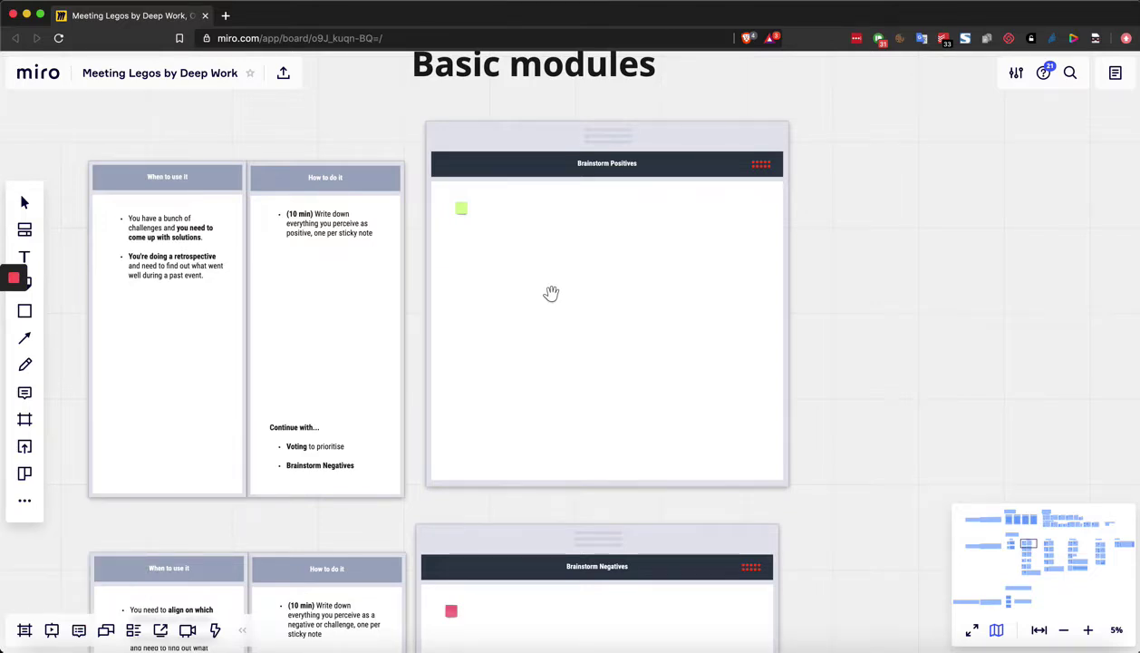
pyautogui.scroll(-3, 551, 292)
pyautogui.scroll(-5, 552, 293)
pyautogui.scroll(5, 555, 349)
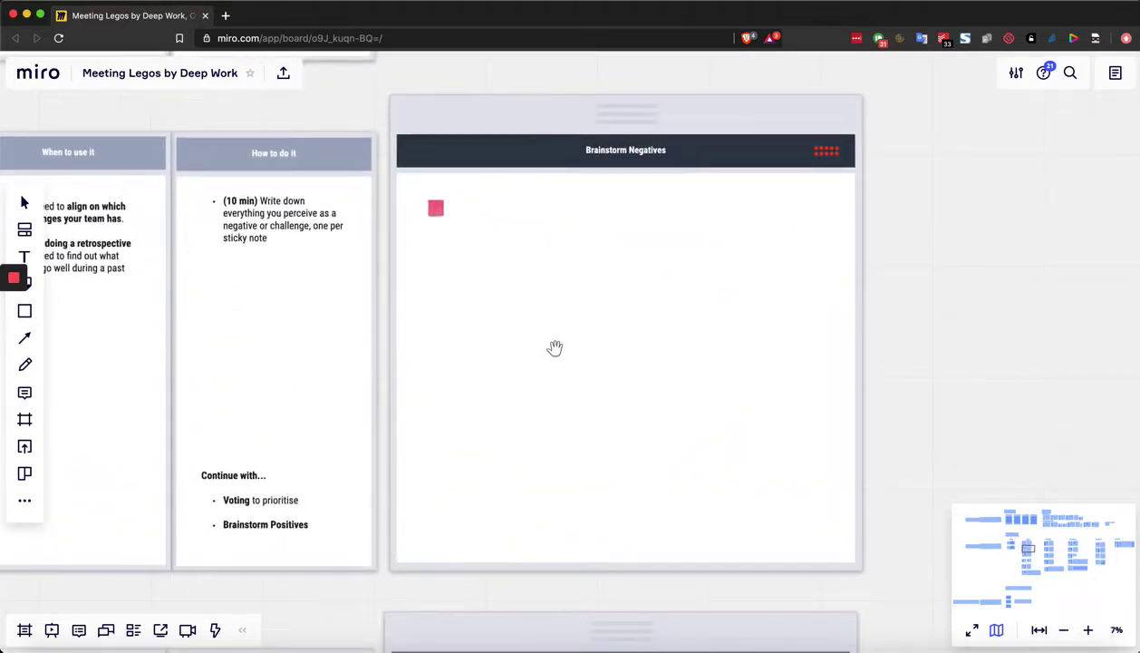
pyautogui.scroll(-1, 555, 348)
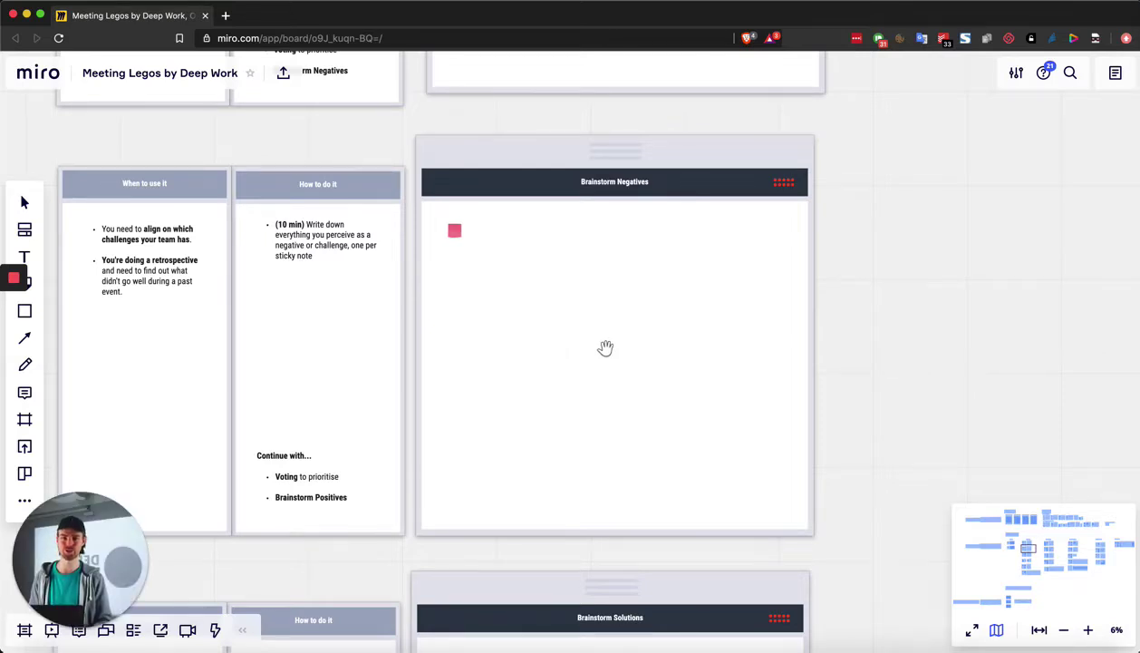
# Return to an overview of the module library showing its Preparation, Basic modules and Basic brainstorming columns.
pyautogui.scroll(-8, 519, 329)
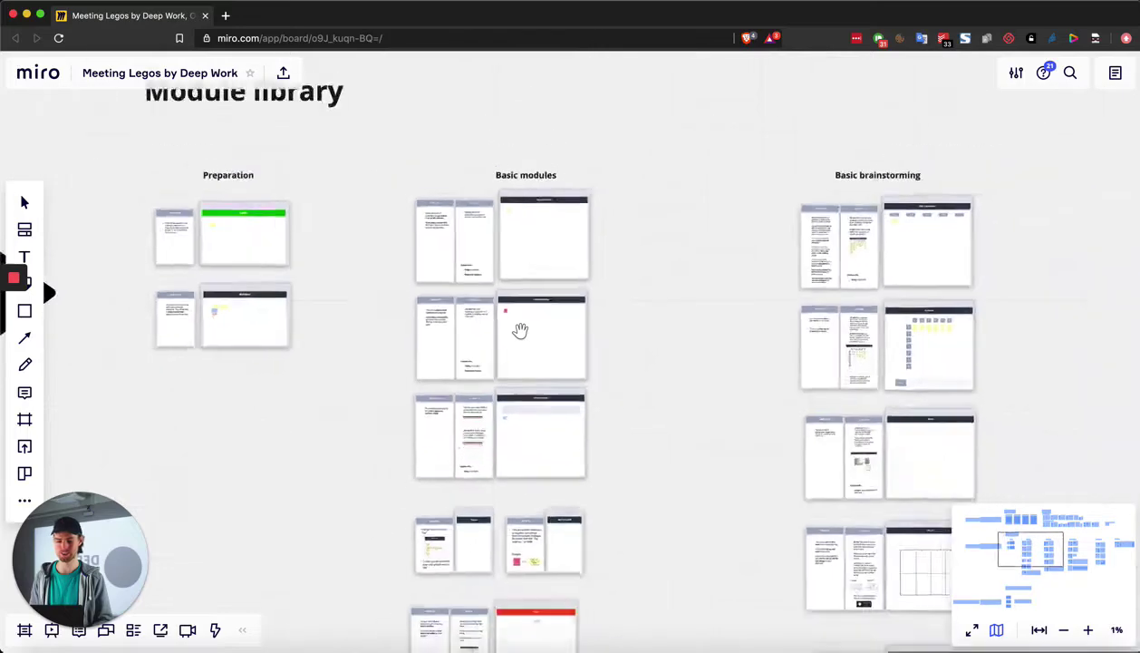
pyautogui.hscroll(1, 519, 329)
pyautogui.scroll(-1, 519, 330)
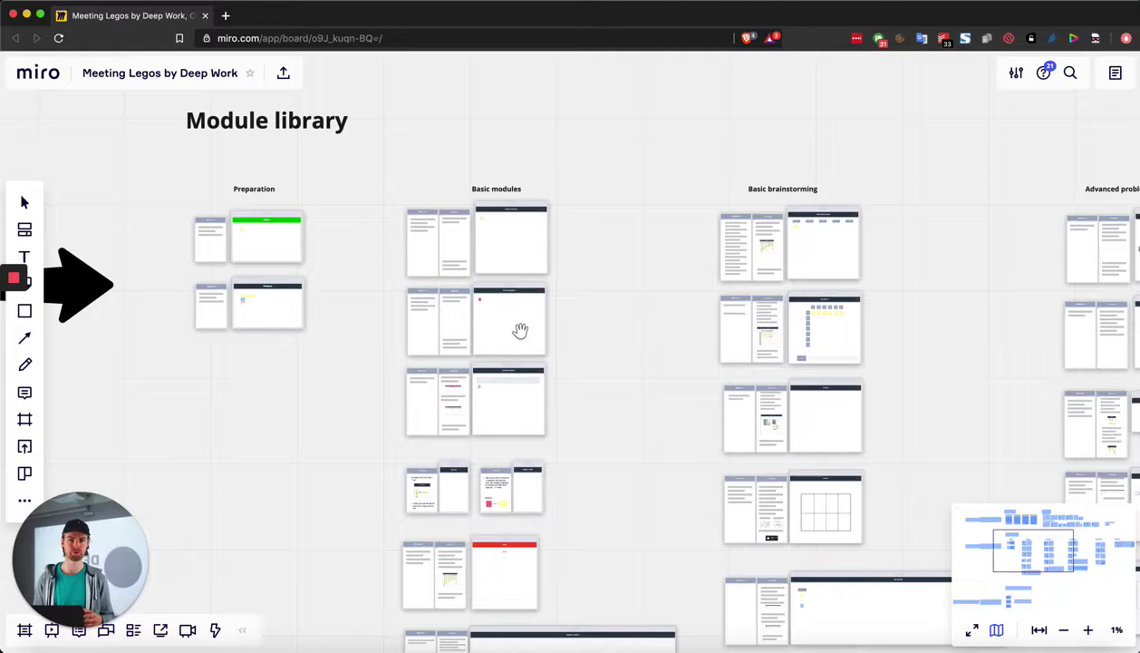
pyautogui.hscroll(3, 586, 230)
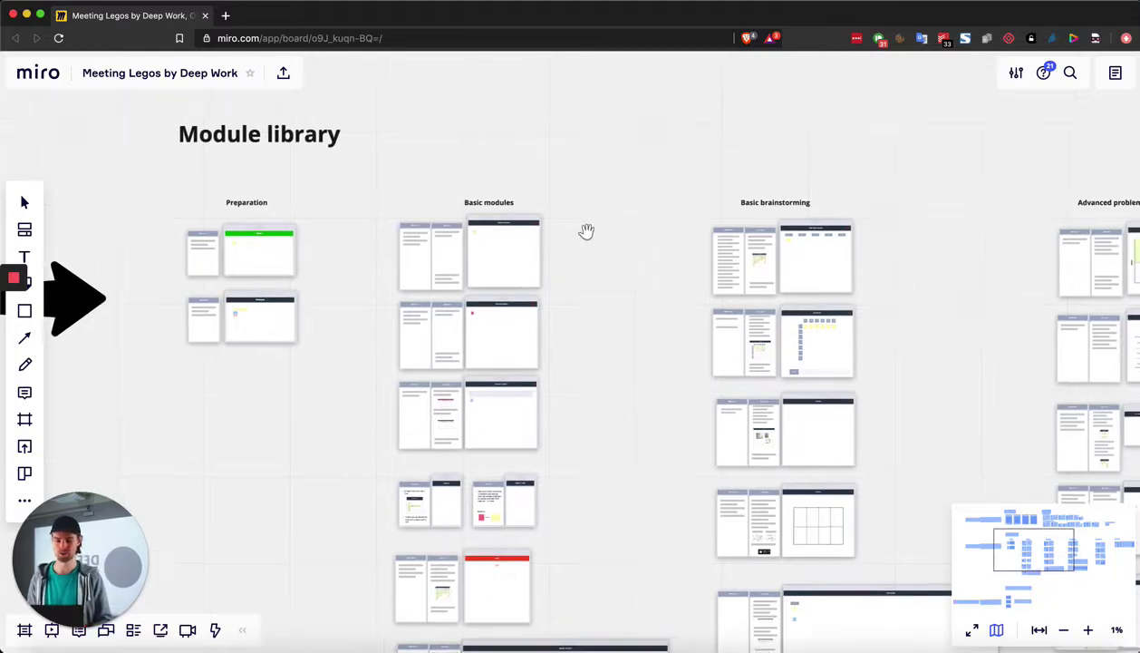
# Walk through the Team Retrospective example module by module, from Brainstorm Positives through voting and solutions to Prioritise.
pyautogui.scroll(10, 407, 242)
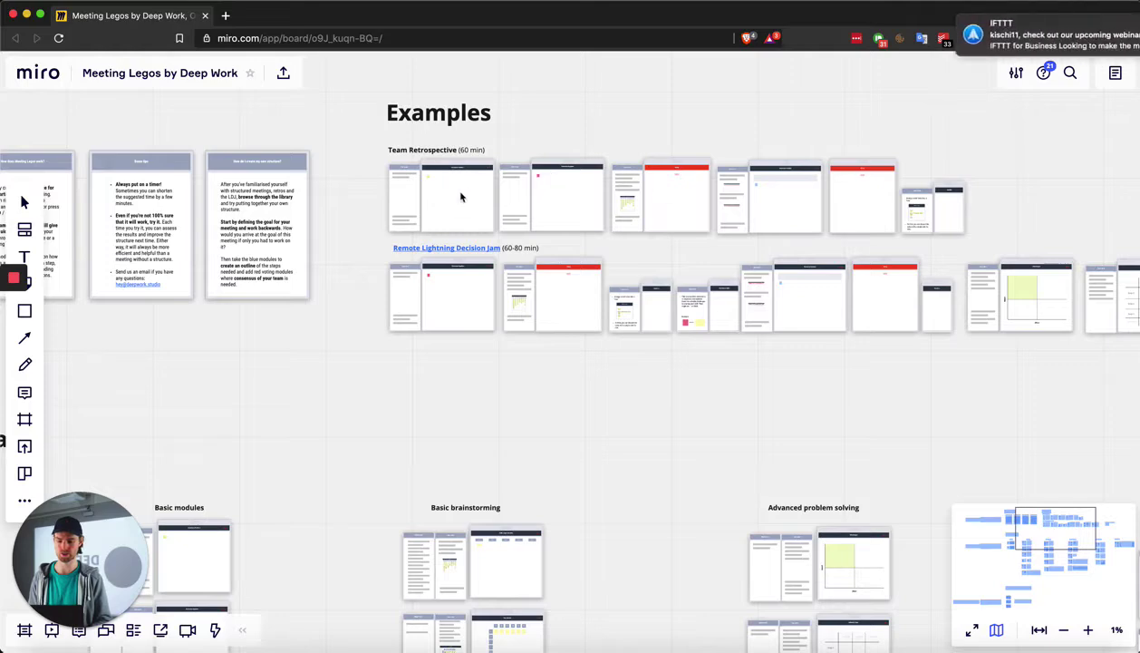
pyautogui.scroll(10, 428, 200)
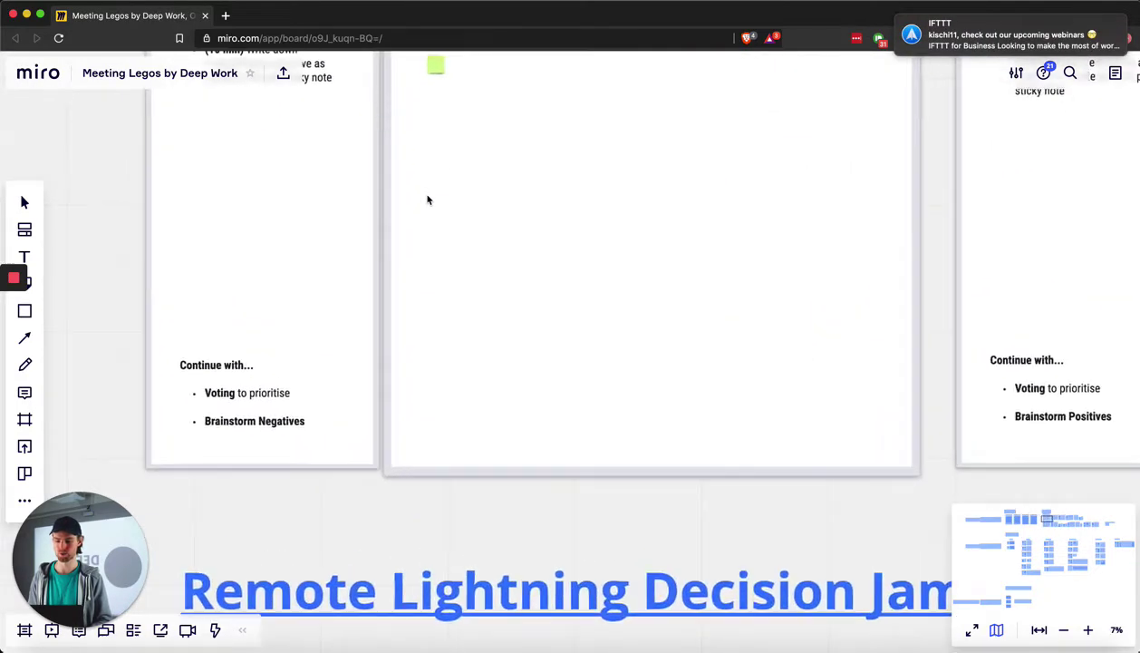
pyautogui.scroll(3, 428, 204)
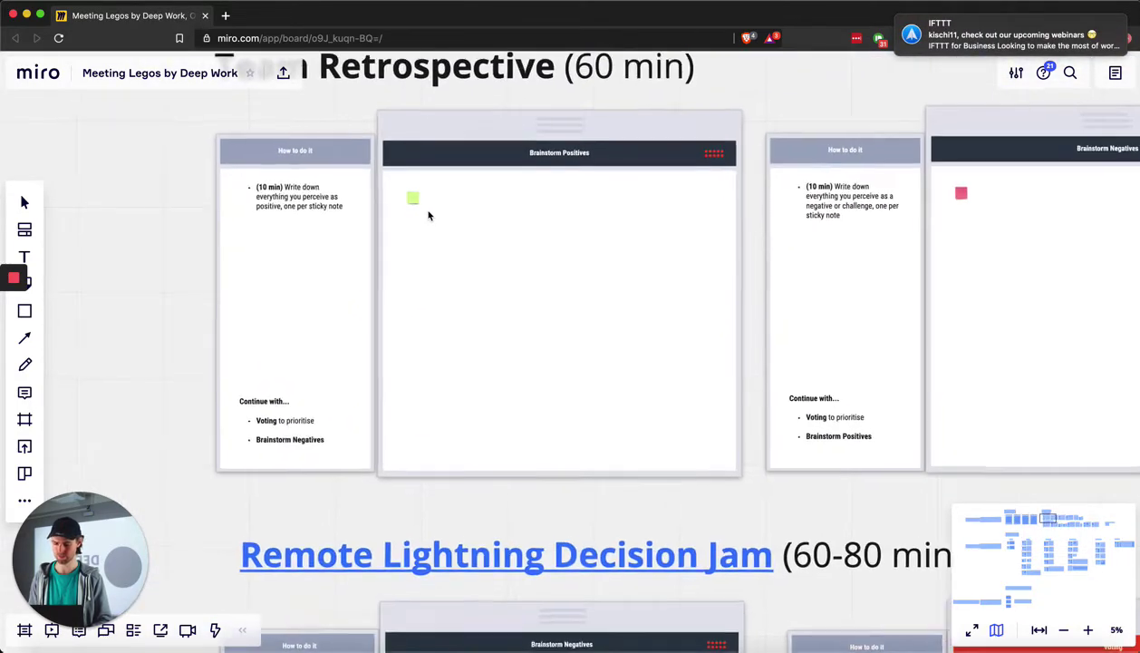
pyautogui.scroll(2, 429, 215)
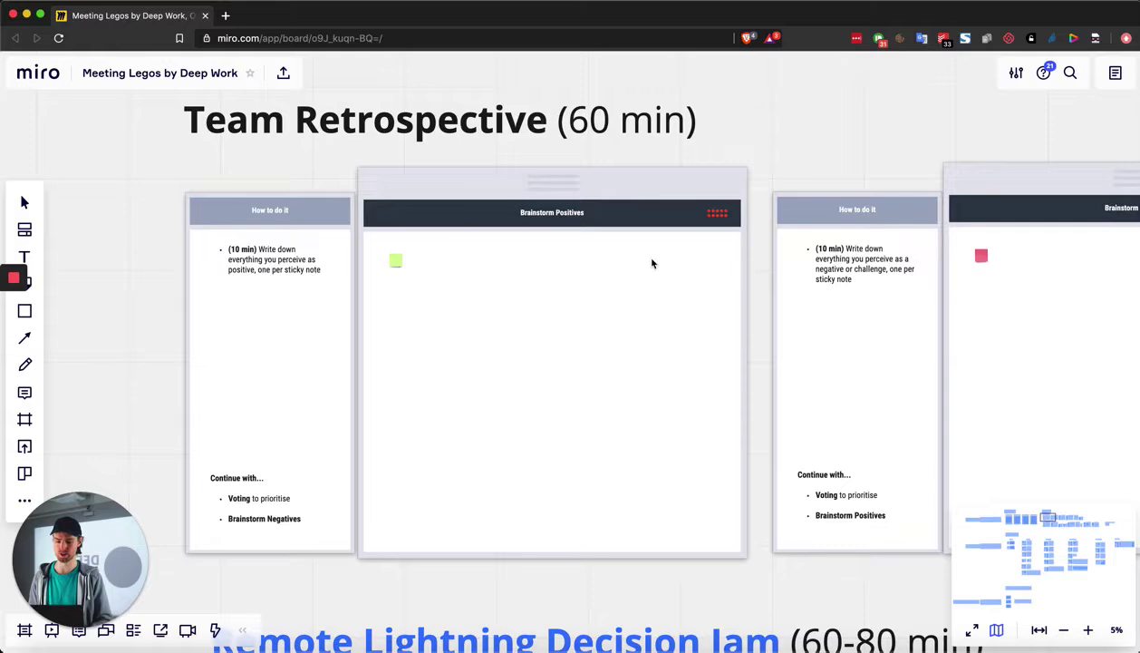
pyautogui.hscroll(10, 576, 382)
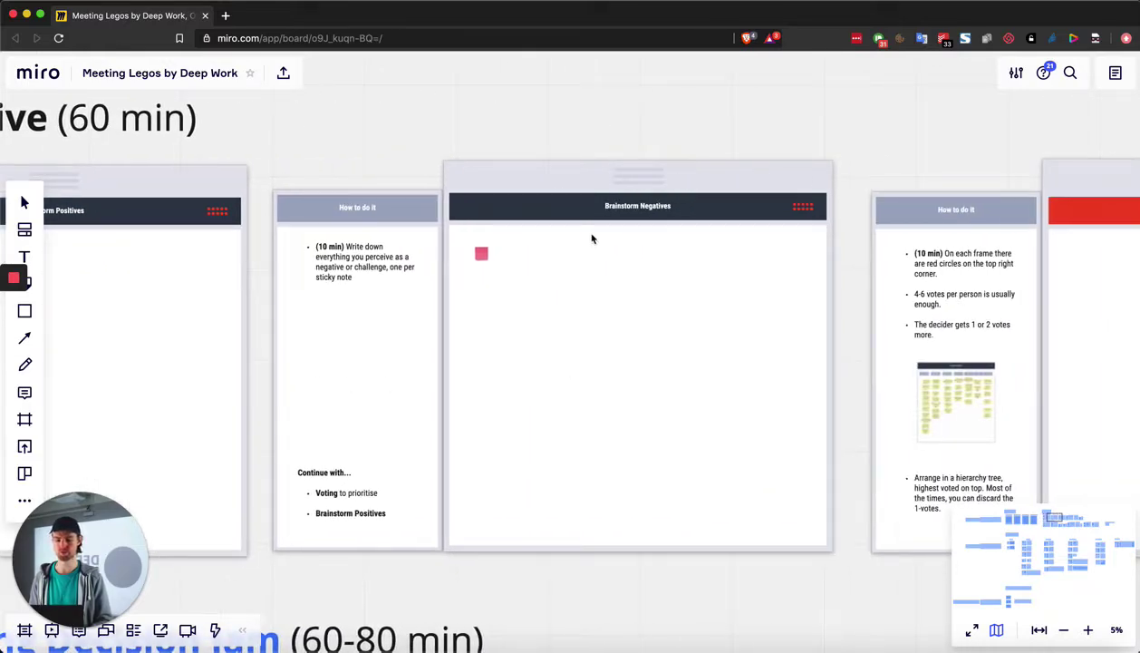
pyautogui.hscroll(11, 668, 306)
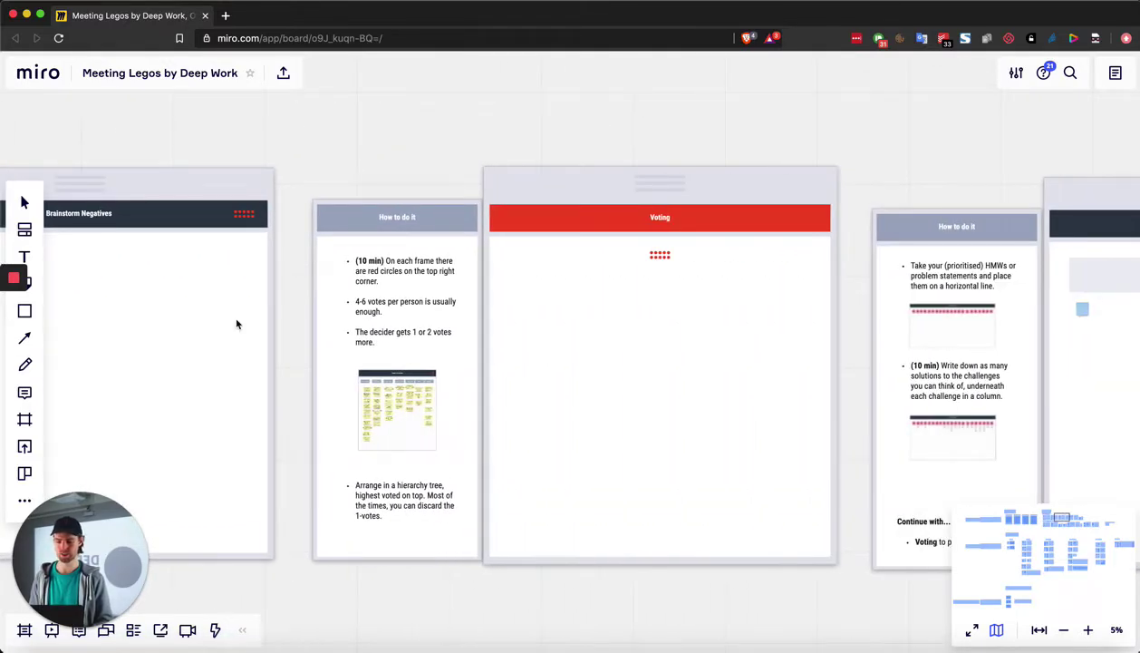
pyautogui.scroll(-3, 234, 316)
pyautogui.hscroll(12, 718, 322)
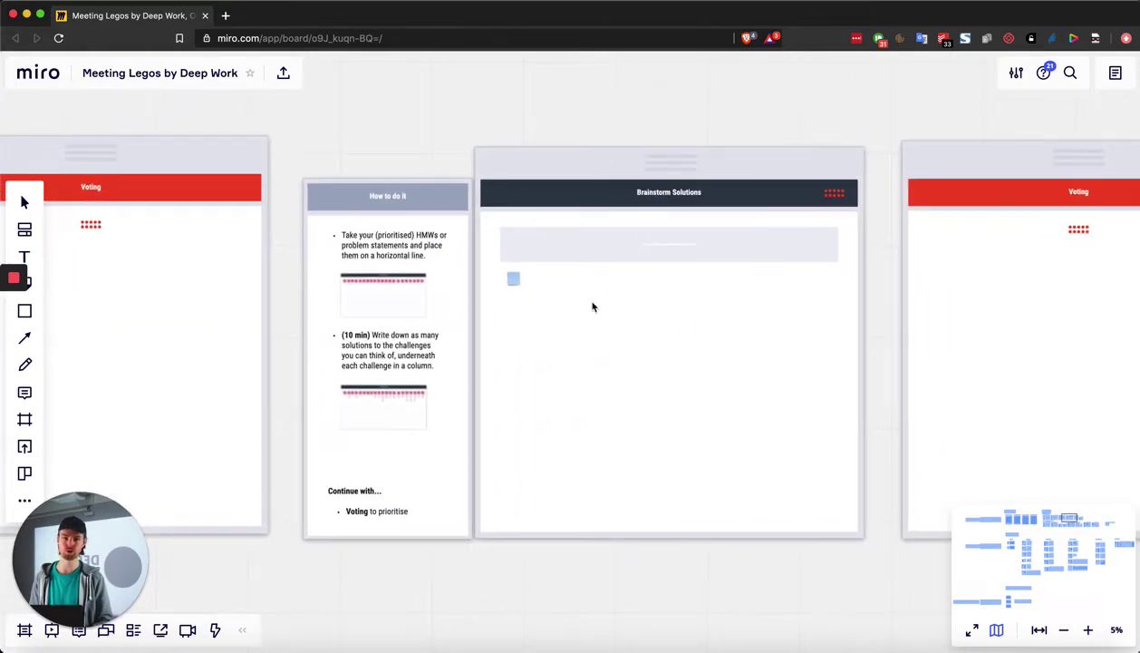
pyautogui.hscroll(10, 689, 296)
pyautogui.hscroll(8, 689, 297)
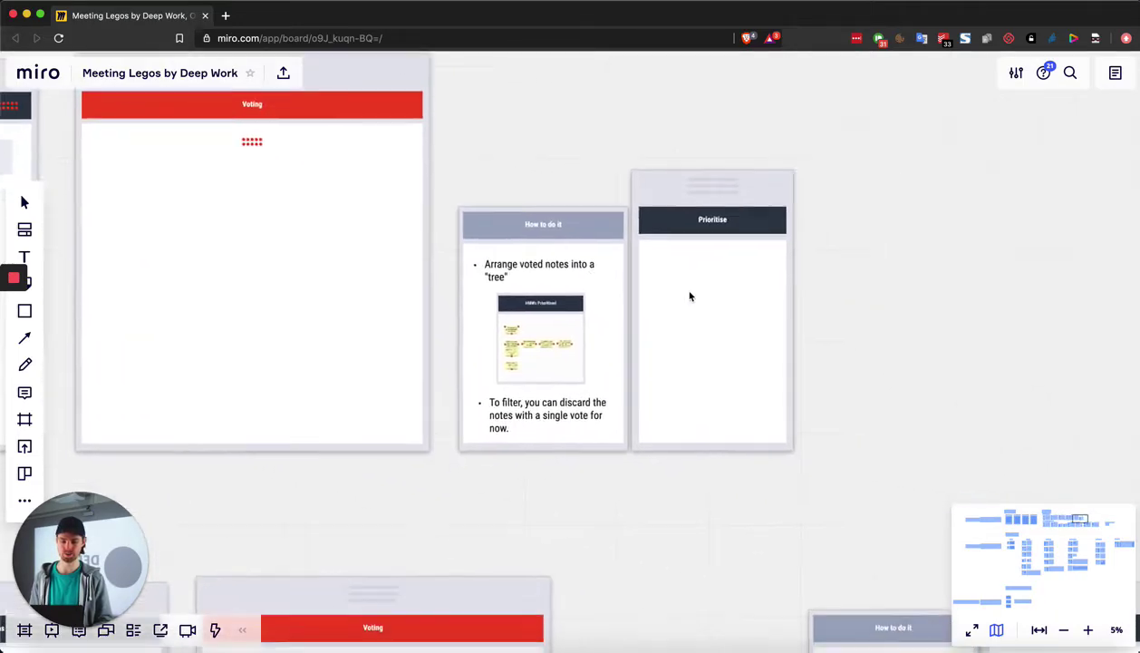
# Examine the last modules of the Remote Lightning Decision Jam example, including Effort/Impact and Actionable Steps.
pyautogui.scroll(-5, 737, 288)
pyautogui.scroll(-2, 737, 290)
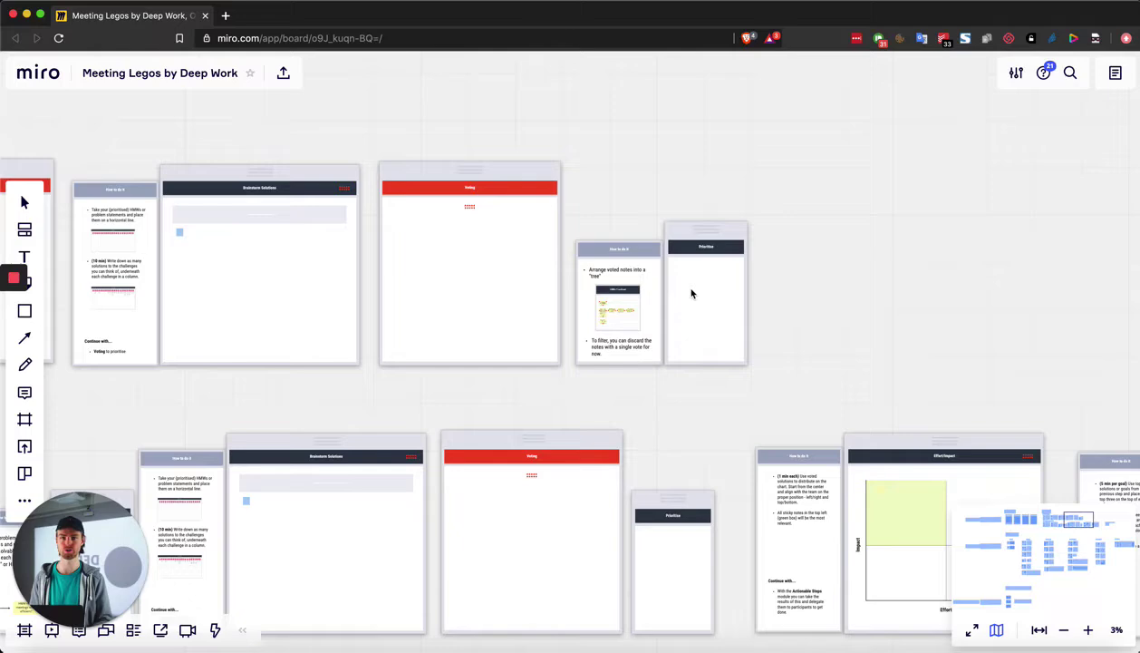
pyautogui.hscroll(10, 691, 293)
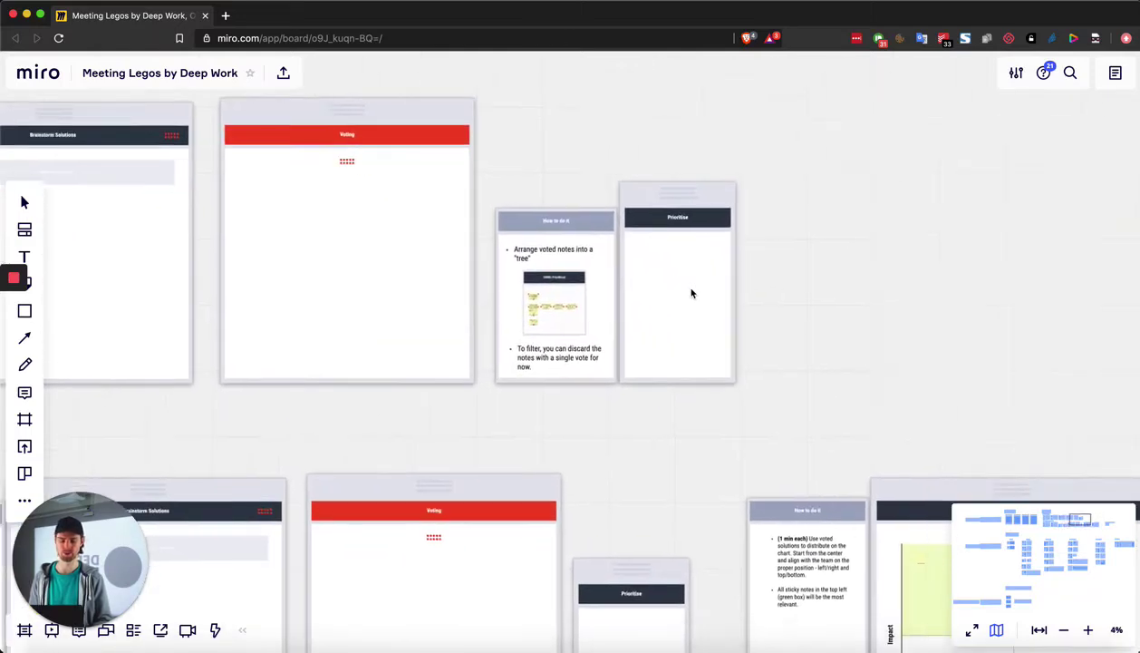
pyautogui.scroll(-3, 691, 293)
pyautogui.scroll(2, 691, 293)
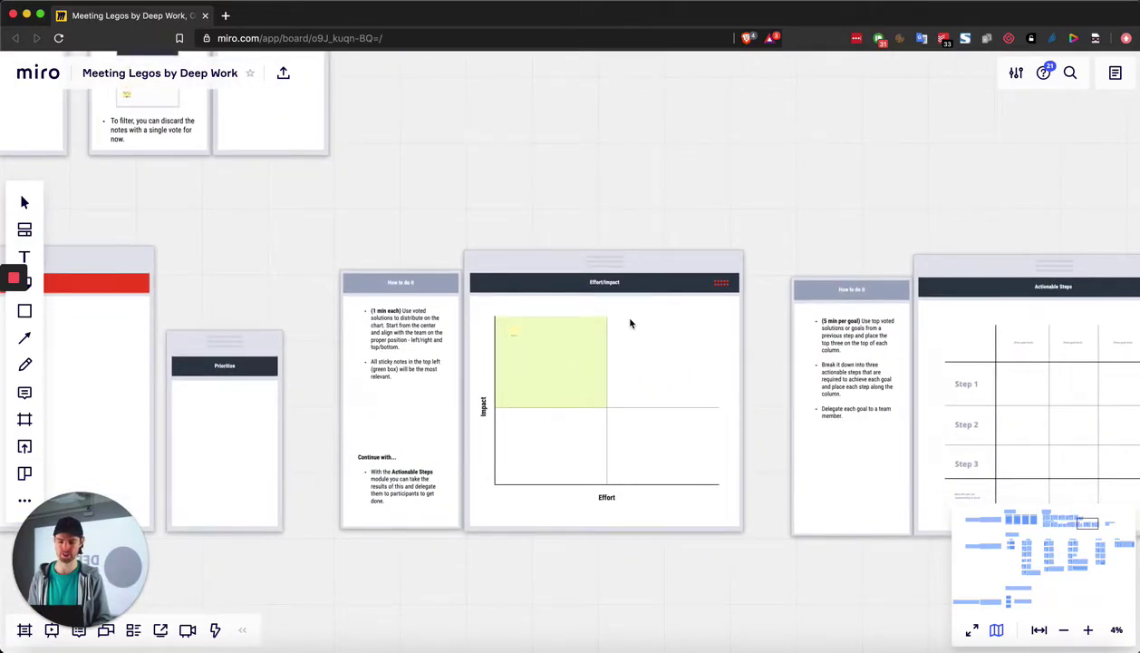
pyautogui.scroll(-2, 623, 321)
pyautogui.hscroll(5, 631, 321)
pyautogui.hscroll(3, 652, 336)
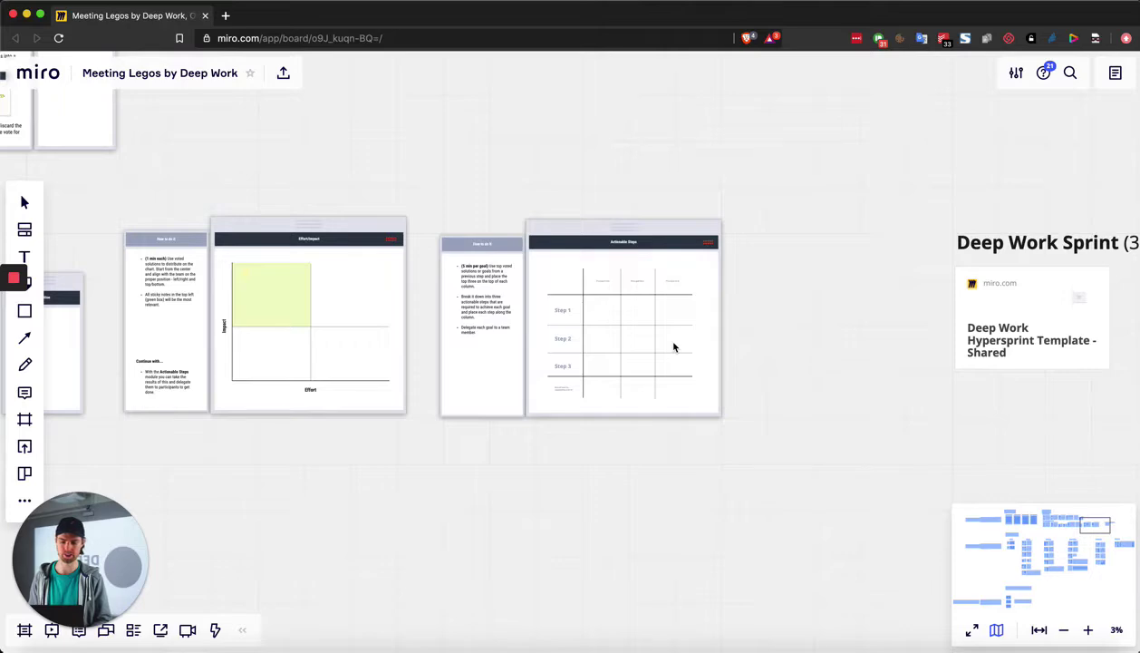
pyautogui.scroll(2, 674, 346)
# Review the whole module library and the area for putting together your own meeting, including the brainstorming and problem-solving modules.
pyautogui.scroll(-6, 486, 398)
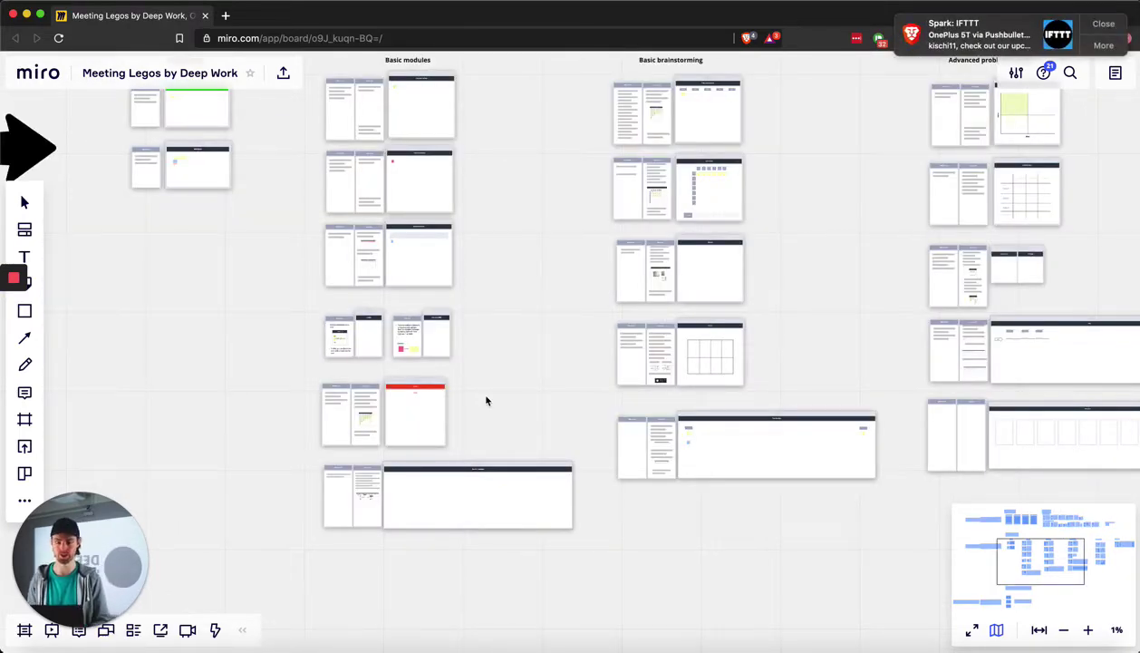
pyautogui.scroll(-5, 501, 357)
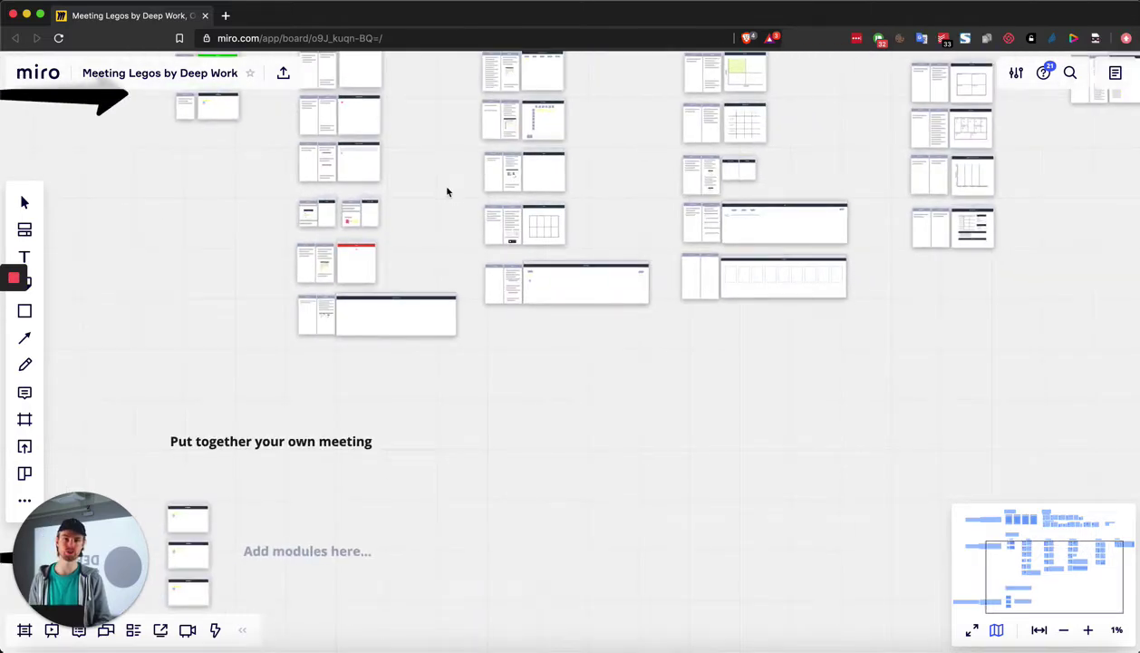
pyautogui.scroll(8, 446, 191)
pyautogui.scroll(-5, 447, 192)
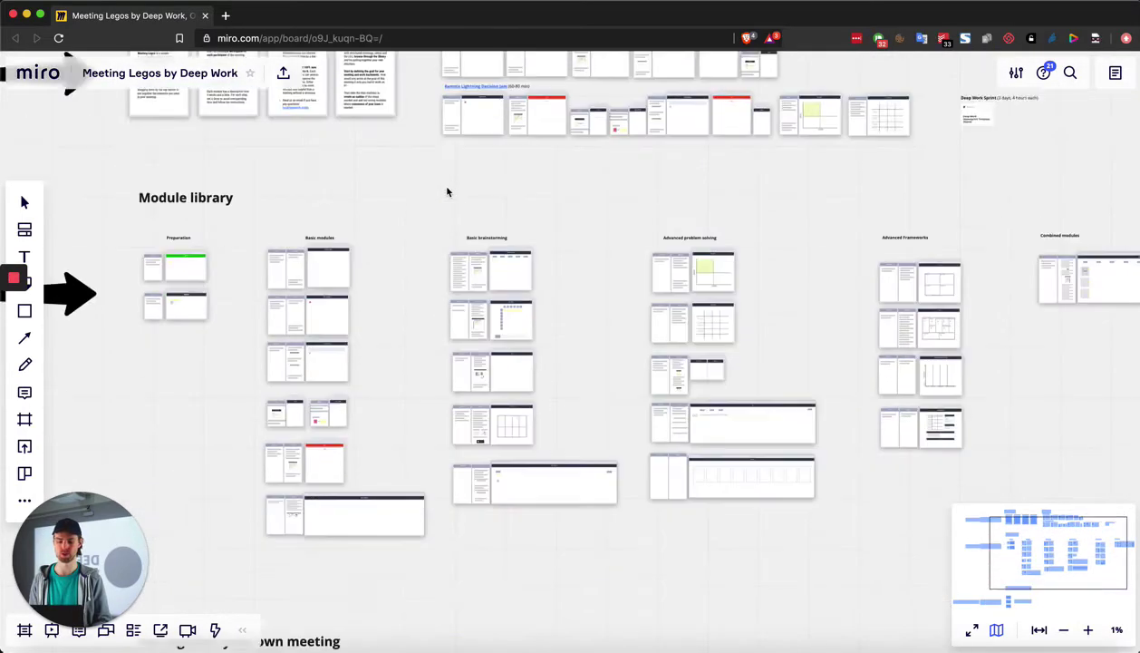
pyautogui.scroll(-3, 447, 191)
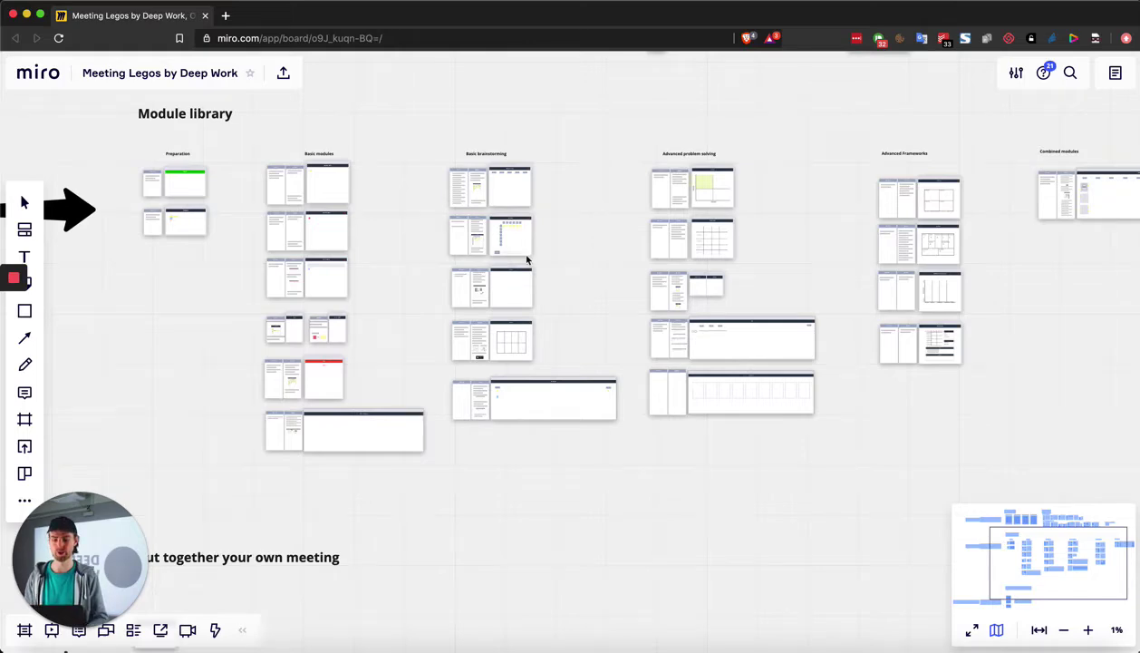
pyautogui.scroll(5, 617, 364)
pyautogui.scroll(-10, 615, 363)
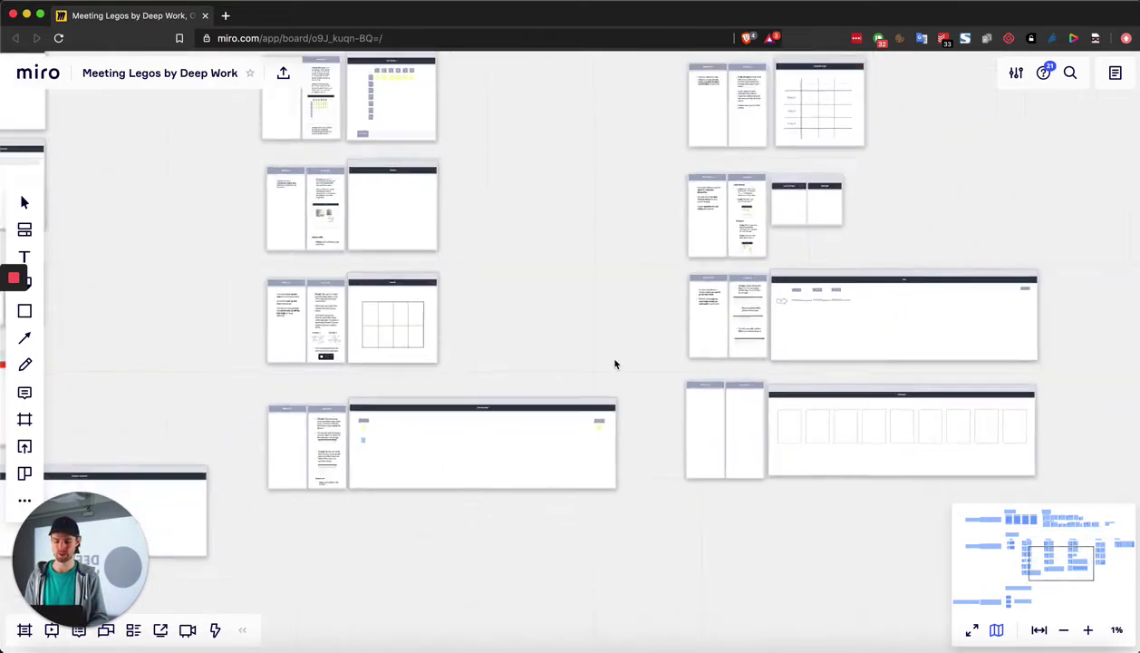
# Review the Team Retrospective and Remote Lightning Decision Jam examples and the order of their modules.
pyautogui.scroll(-3, 615, 364)
pyautogui.hscroll(10, 1002, 291)
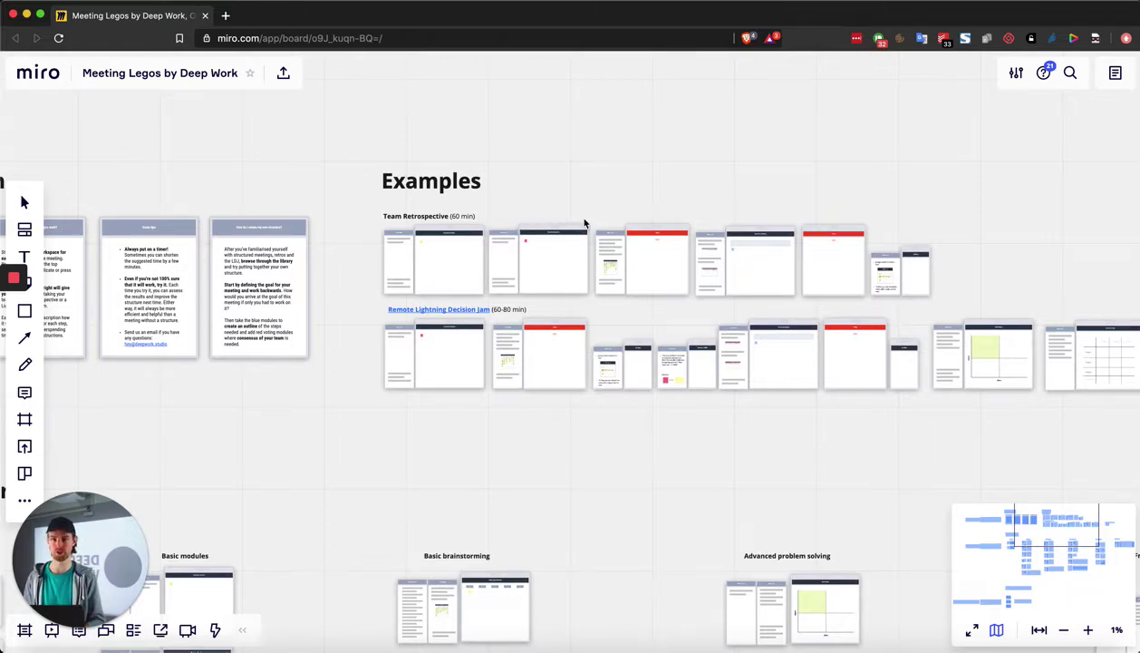
pyautogui.scroll(5, 396, 268)
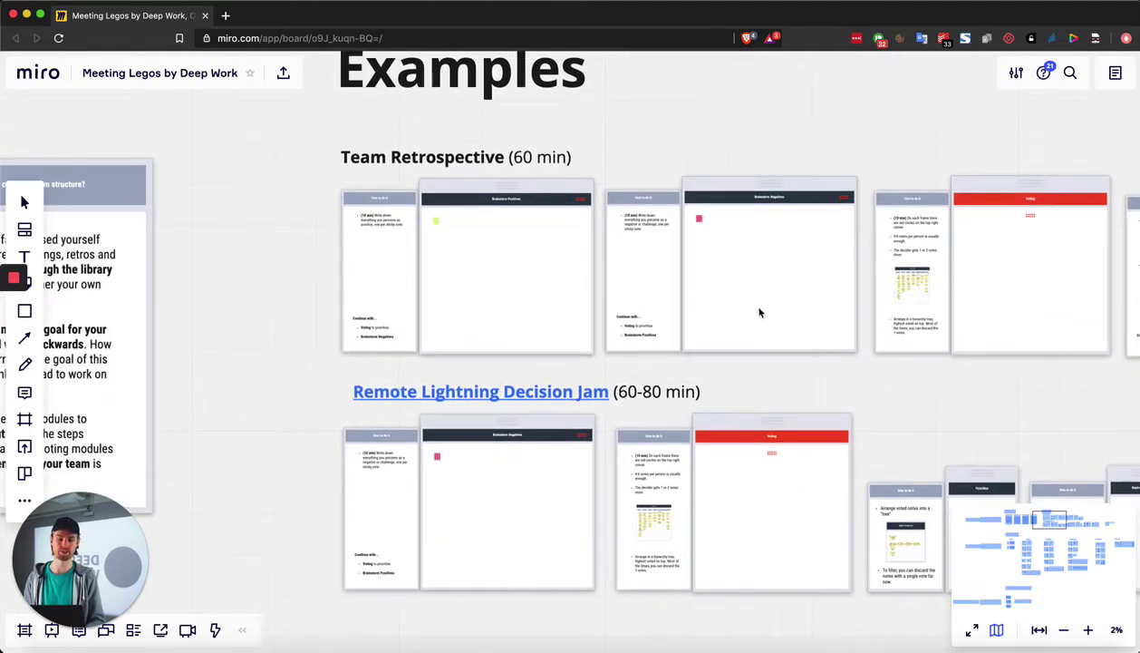
pyautogui.scroll(-3, 759, 313)
pyautogui.hscroll(2, 760, 312)
pyautogui.scroll(1, 759, 313)
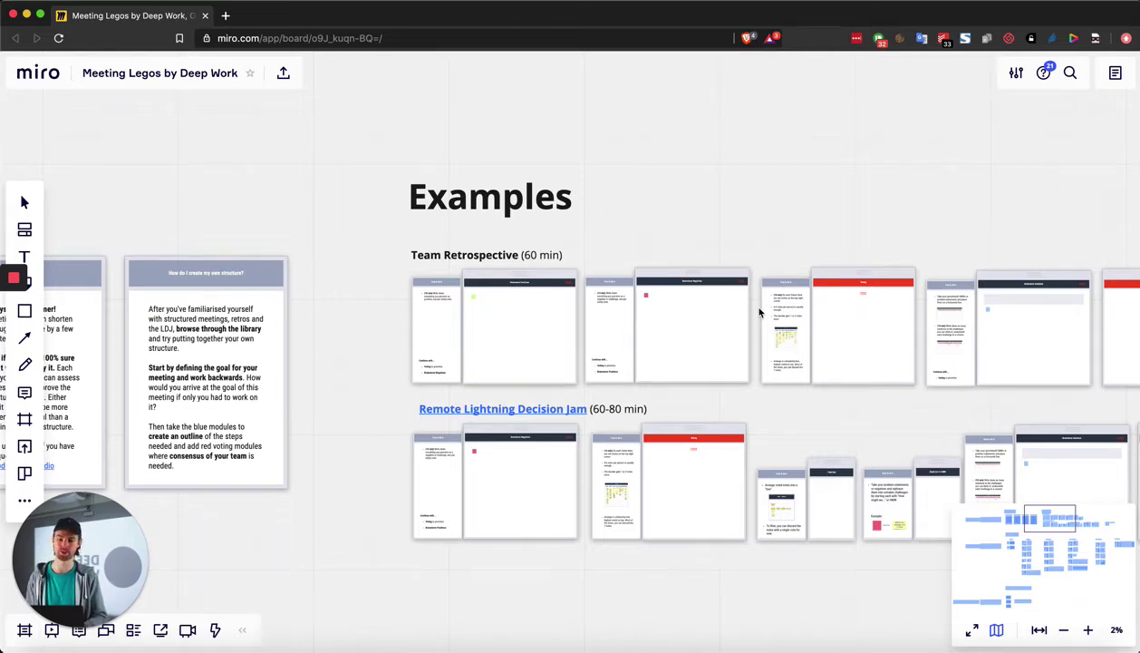
pyautogui.scroll(-5, 507, 299)
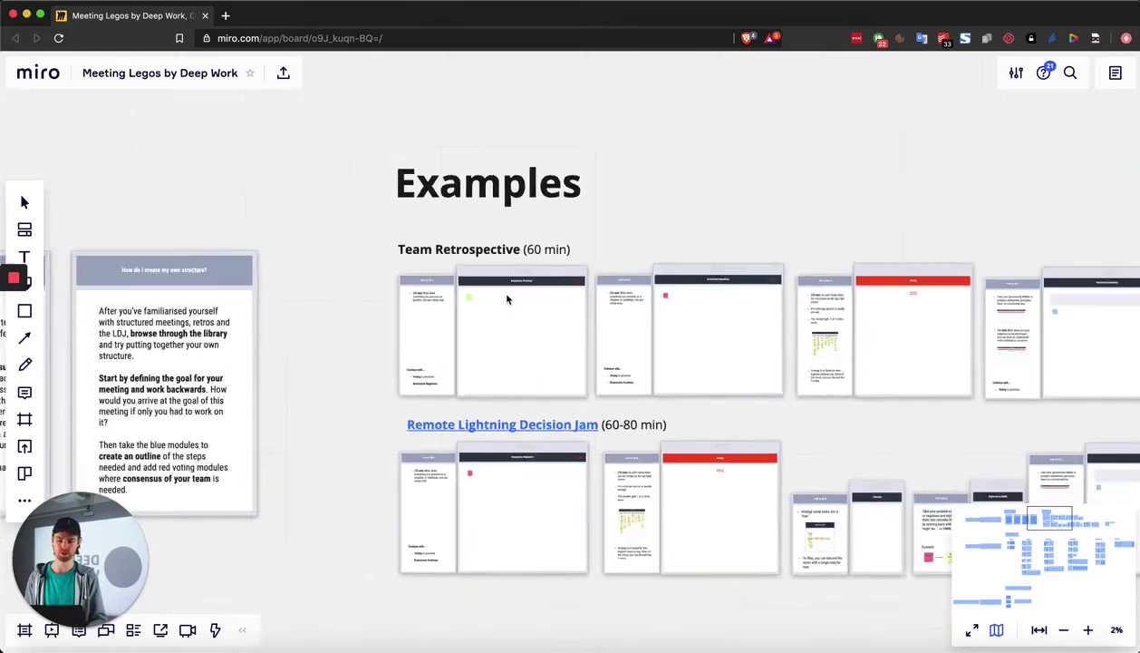
# Move the Brainstorm Positives module from Basic modules into the own-meeting area, just above the "Add modules here..." text.
pyautogui.scroll(-3, 517, 322)
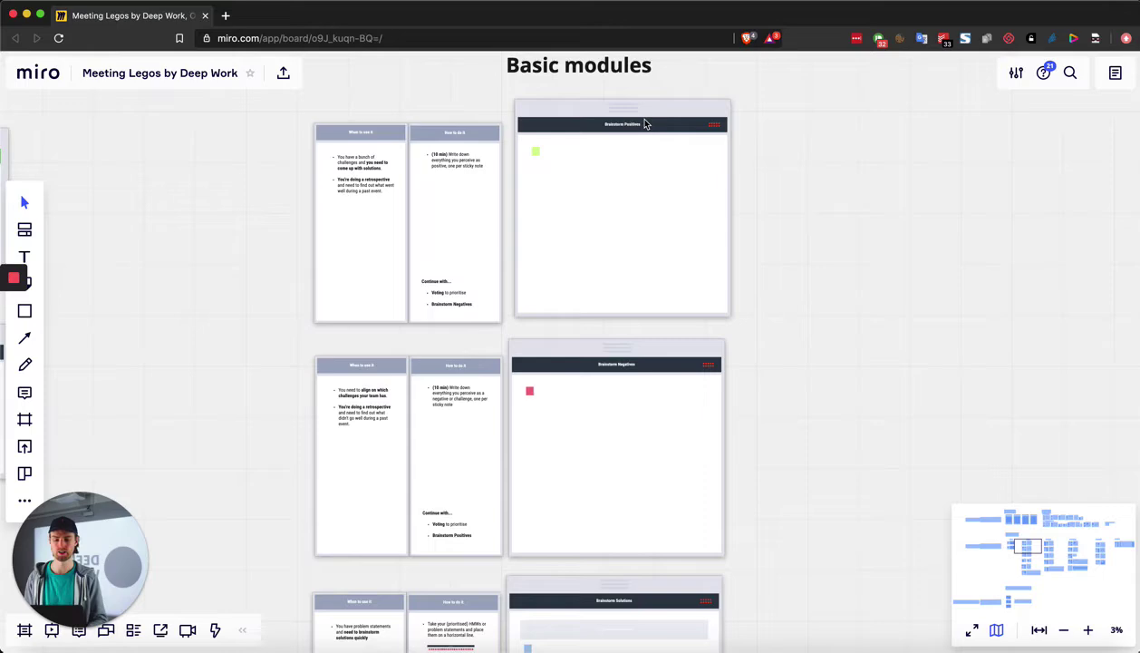
pyautogui.scroll(2, 622, 114)
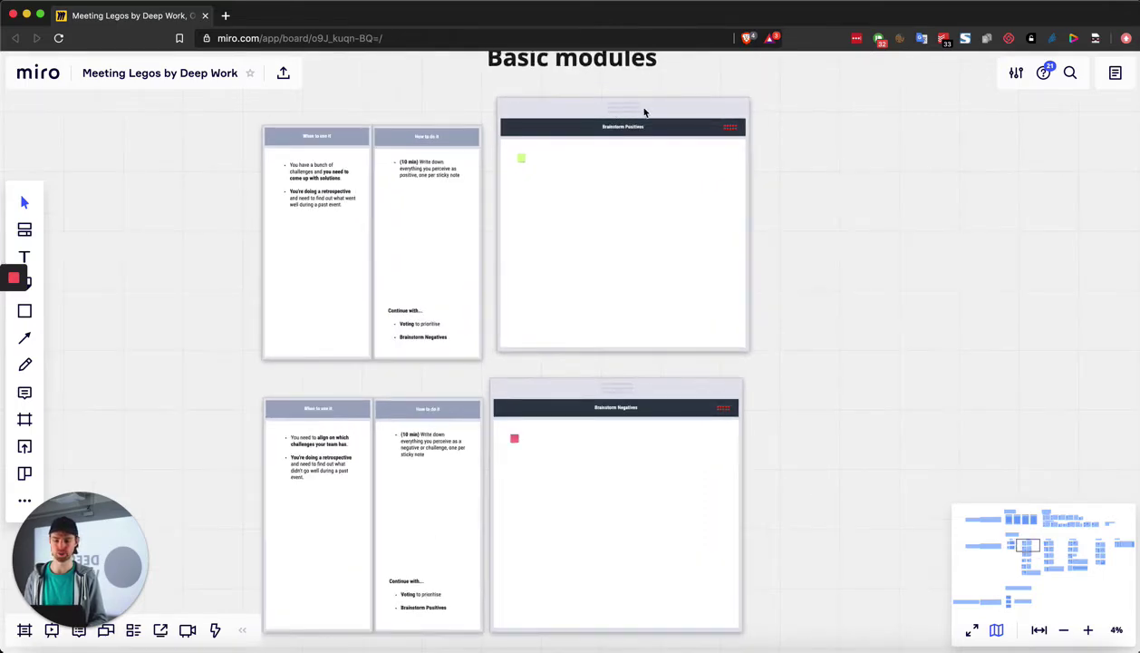
pyautogui.moveTo(645, 110); pyautogui.dragTo(619, 115)
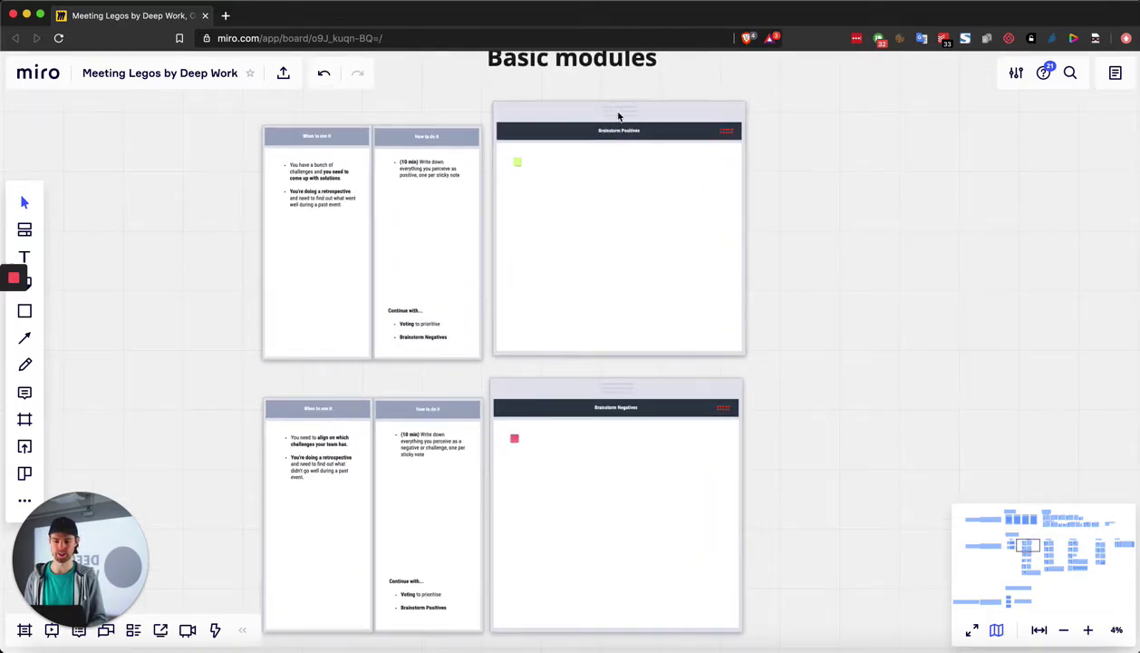
pyautogui.scroll(-4, 619, 115)
pyautogui.scroll(-10, 547, 562)
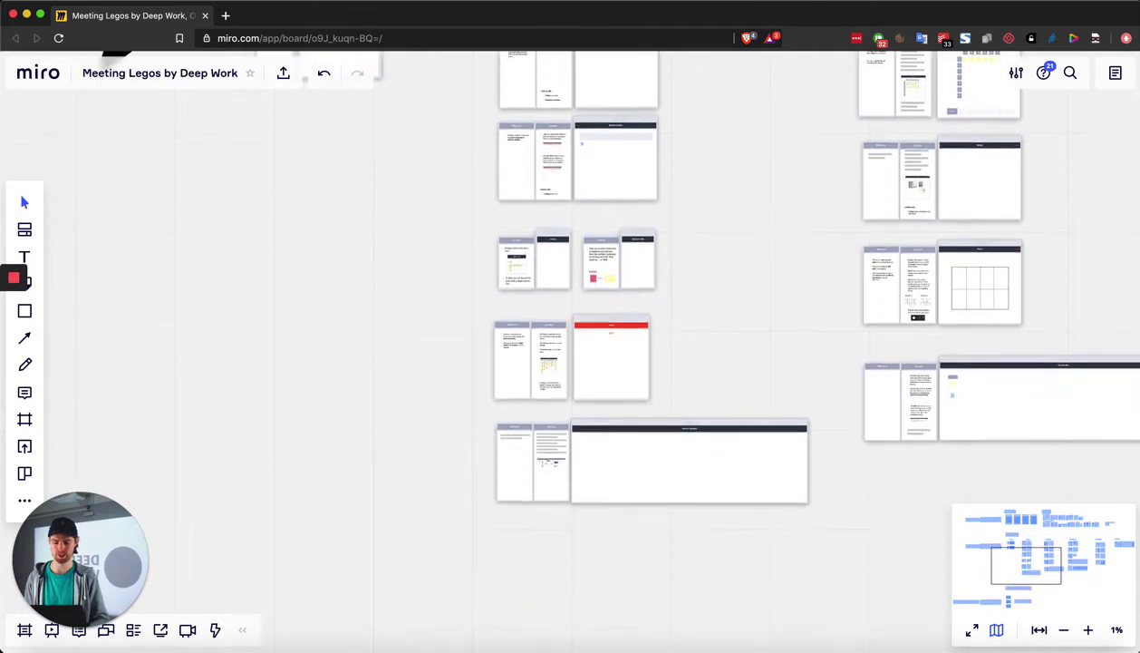
pyautogui.moveTo(548, 562); pyautogui.dragTo(442, 344)
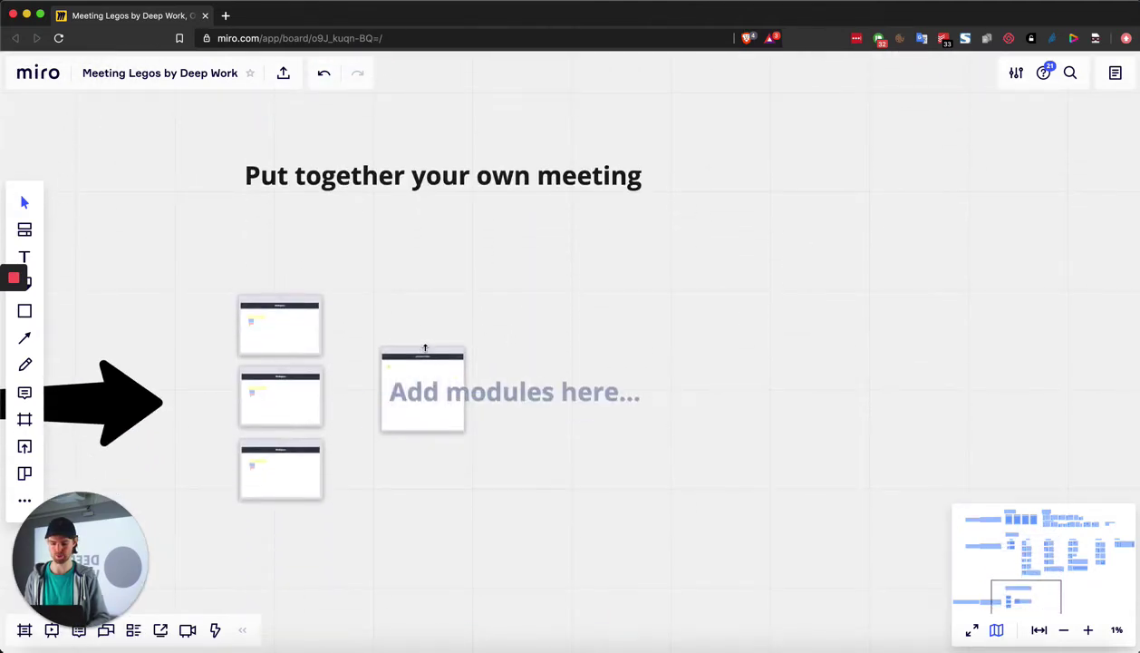
pyautogui.moveTo(425, 349); pyautogui.dragTo(435, 285)
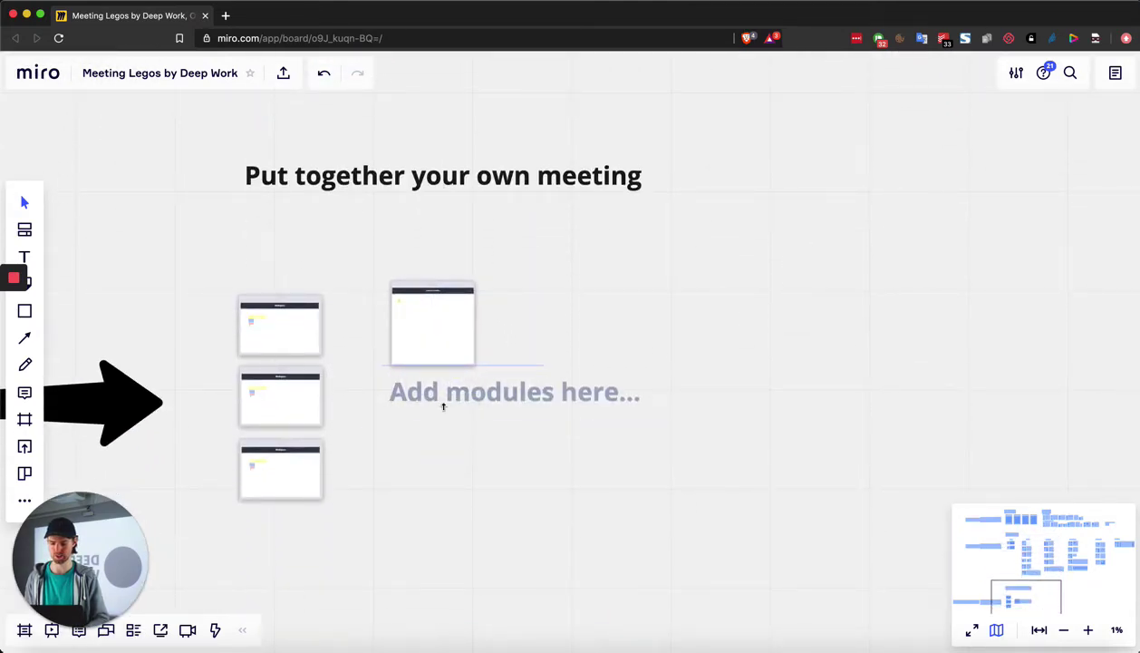
pyautogui.scroll(5, 435, 316)
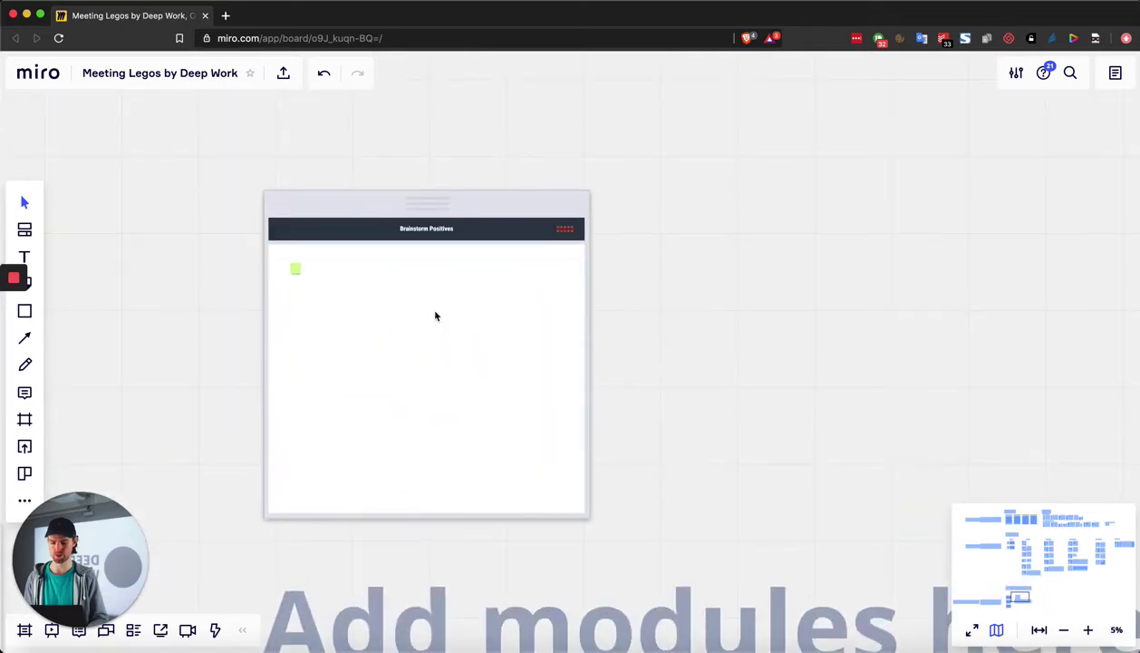
# Place the Voting and Prioritise modules from the library in a row after Brainstorm Positives in the own-meeting area.
pyautogui.scroll(-5, 435, 317)
pyautogui.scroll(5, 435, 316)
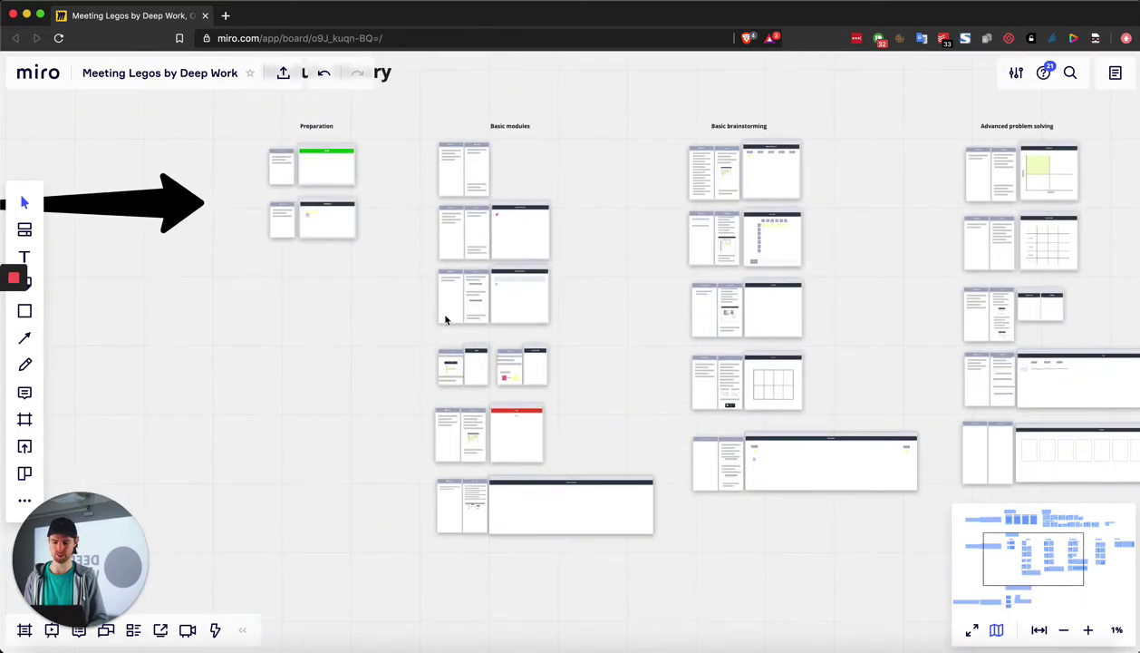
pyautogui.scroll(-5, 512, 451)
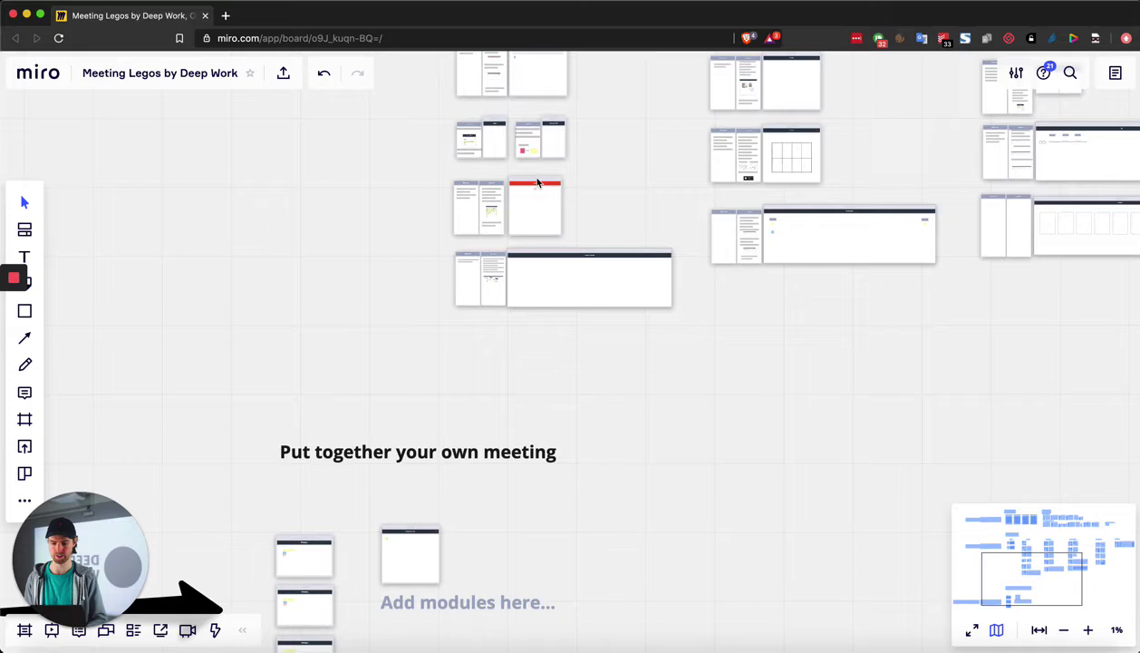
pyautogui.moveTo(536, 184); pyautogui.dragTo(473, 530)
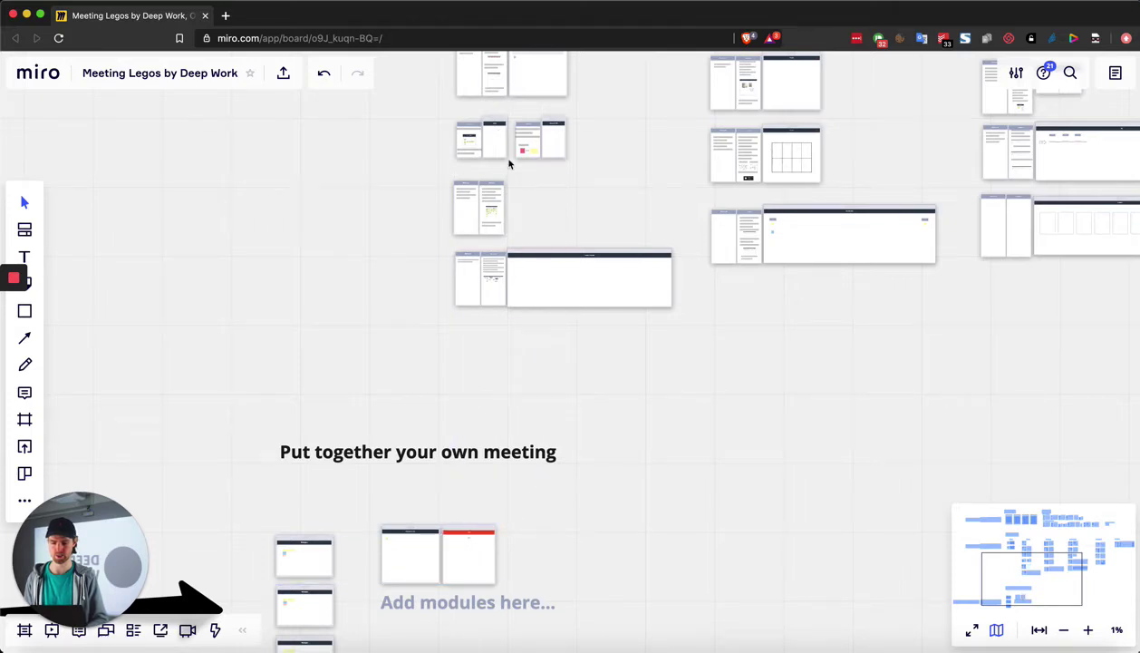
pyautogui.moveTo(497, 145); pyautogui.dragTo(514, 546)
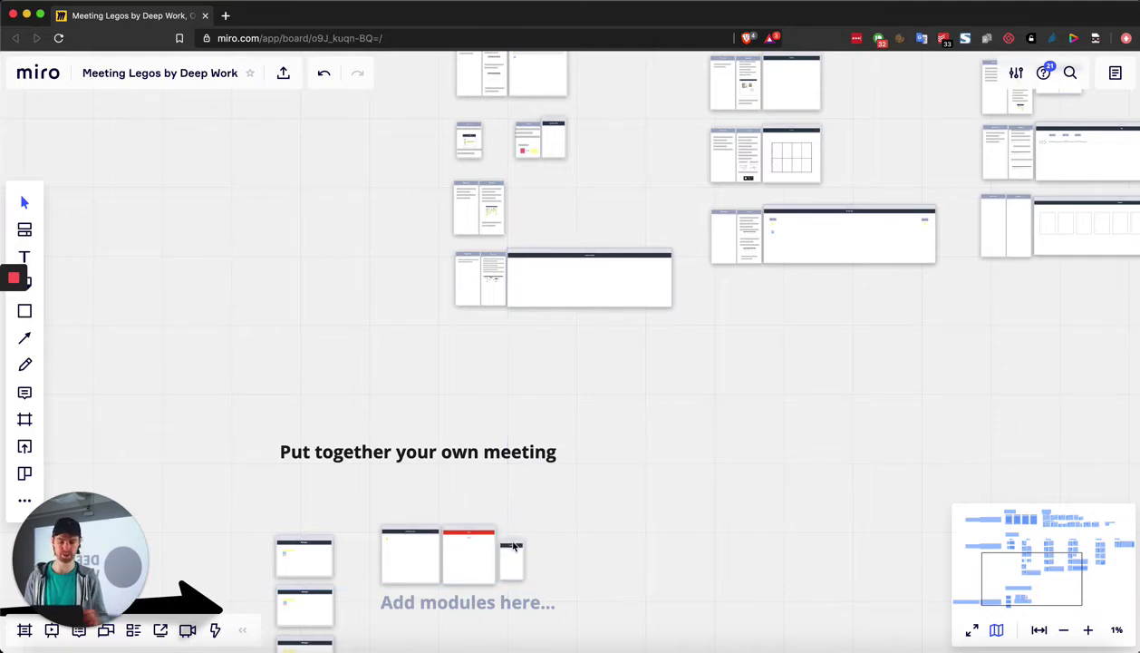
# Review the assembled meeting beside the Workspace frames, the Introduction cards and the board's overall layout.
pyautogui.scroll(-3, 390, 560)
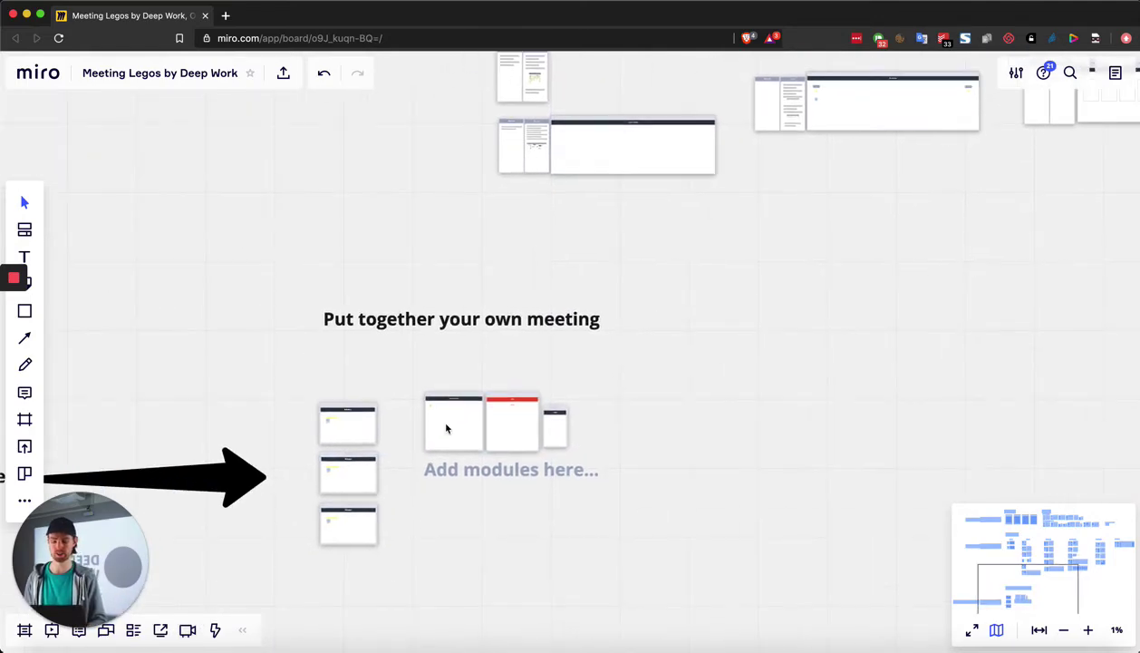
pyautogui.scroll(5, 446, 428)
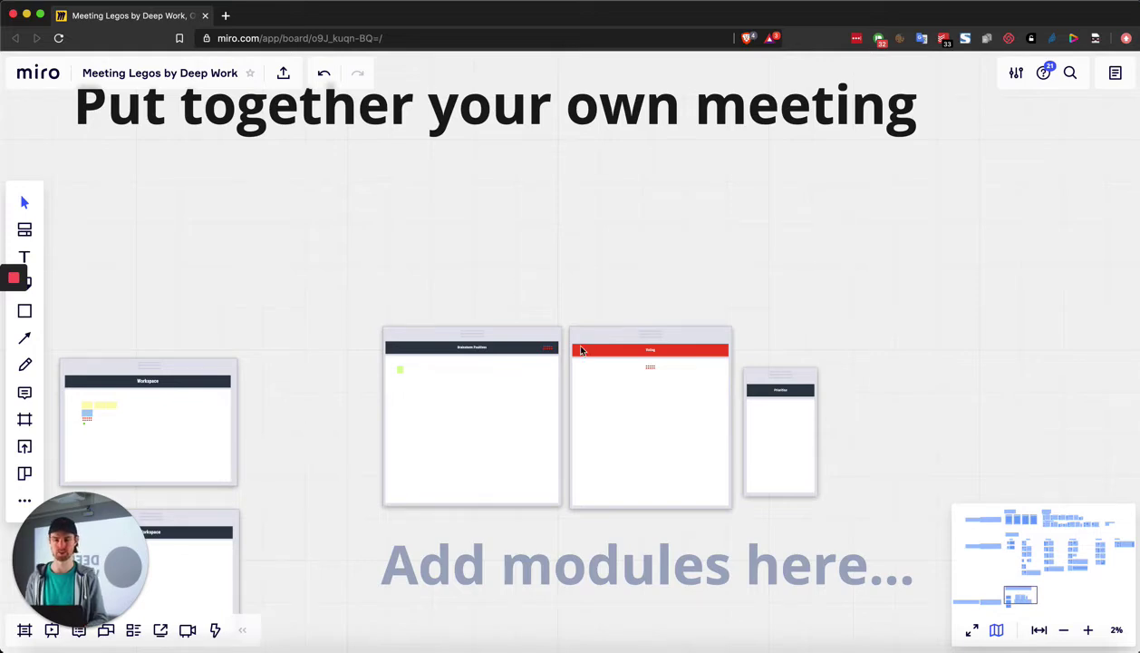
pyautogui.scroll(-5, 581, 351)
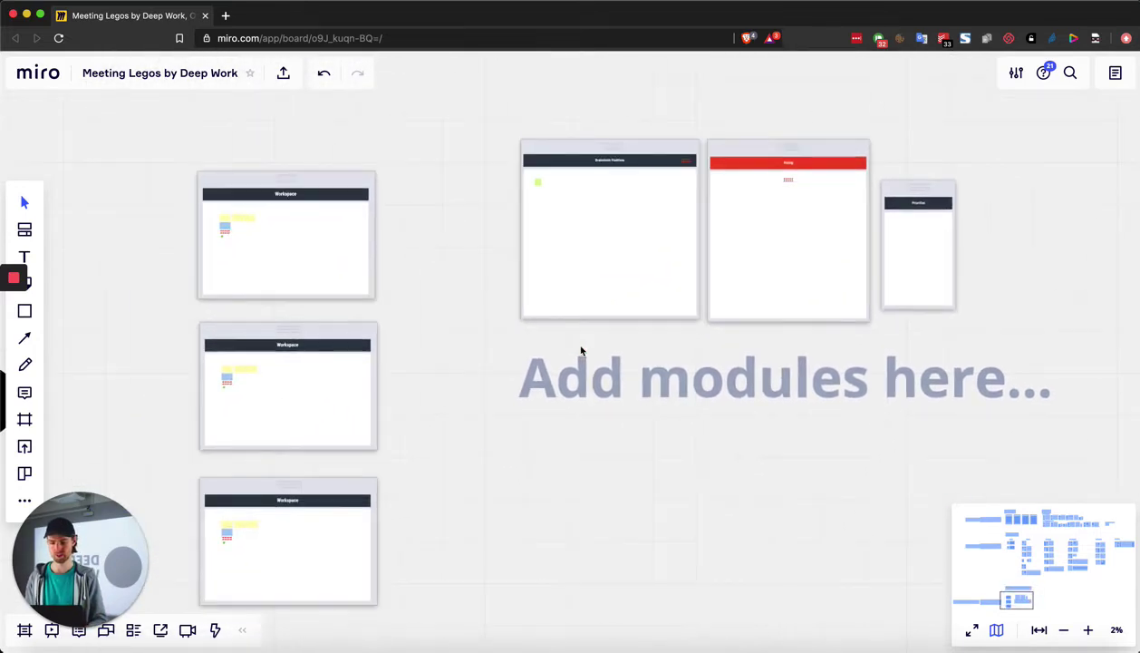
pyautogui.hscroll(-5, 581, 351)
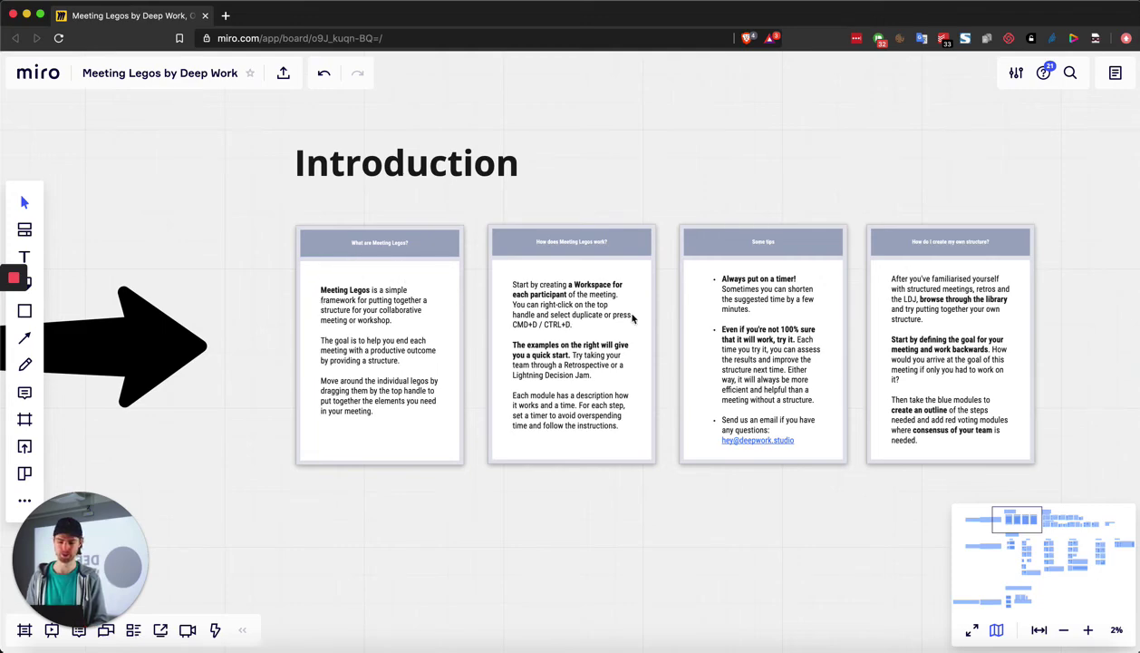
pyautogui.scroll(-5, 907, 306)
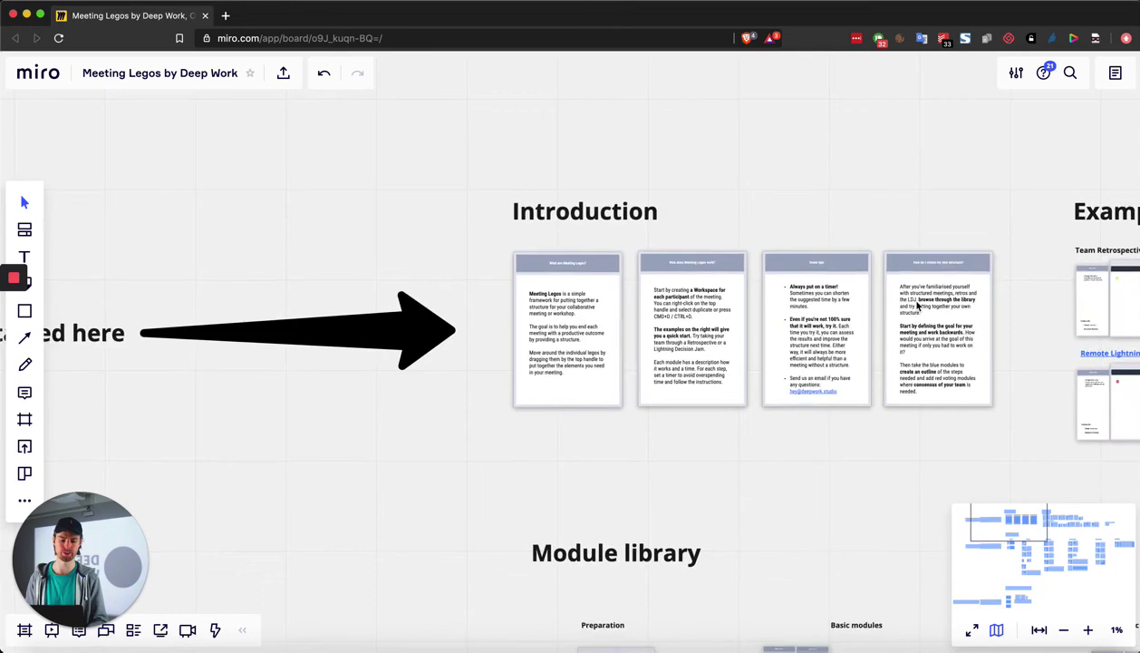
pyautogui.scroll(-6, 917, 306)
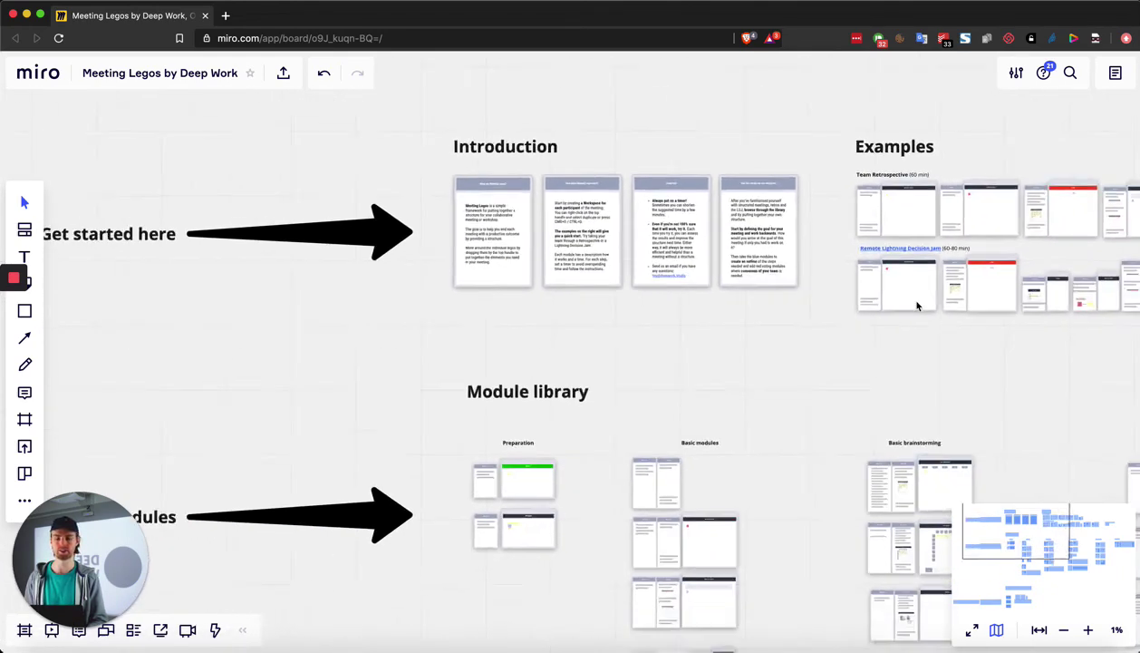
pyautogui.hscroll(3, 918, 306)
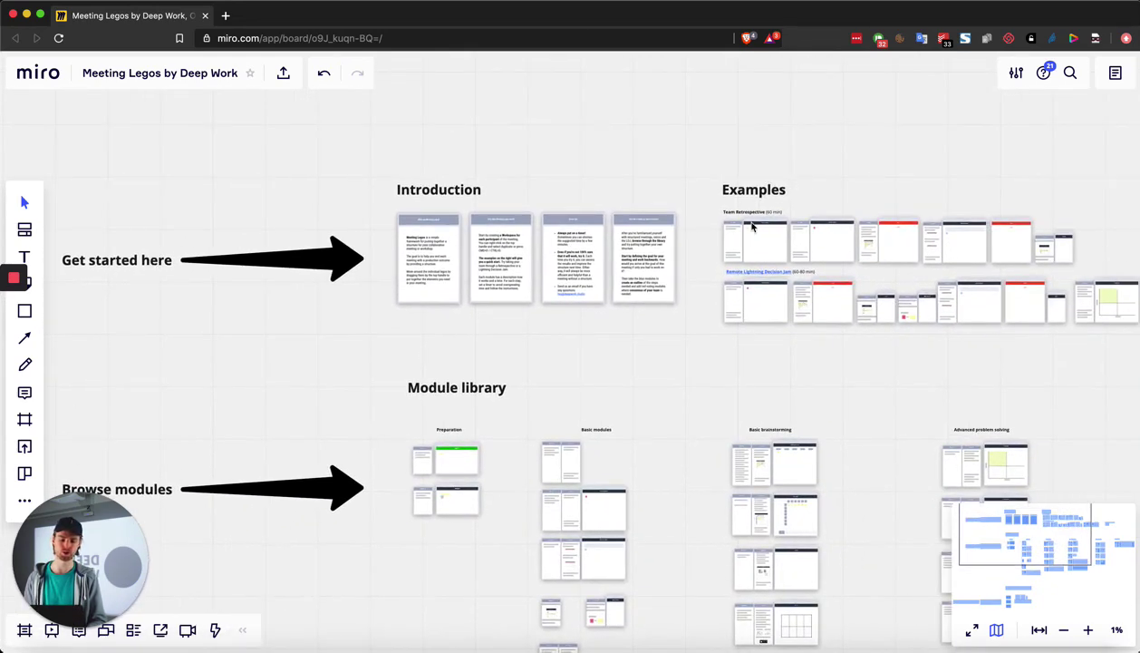
pyautogui.scroll(-5, 573, 329)
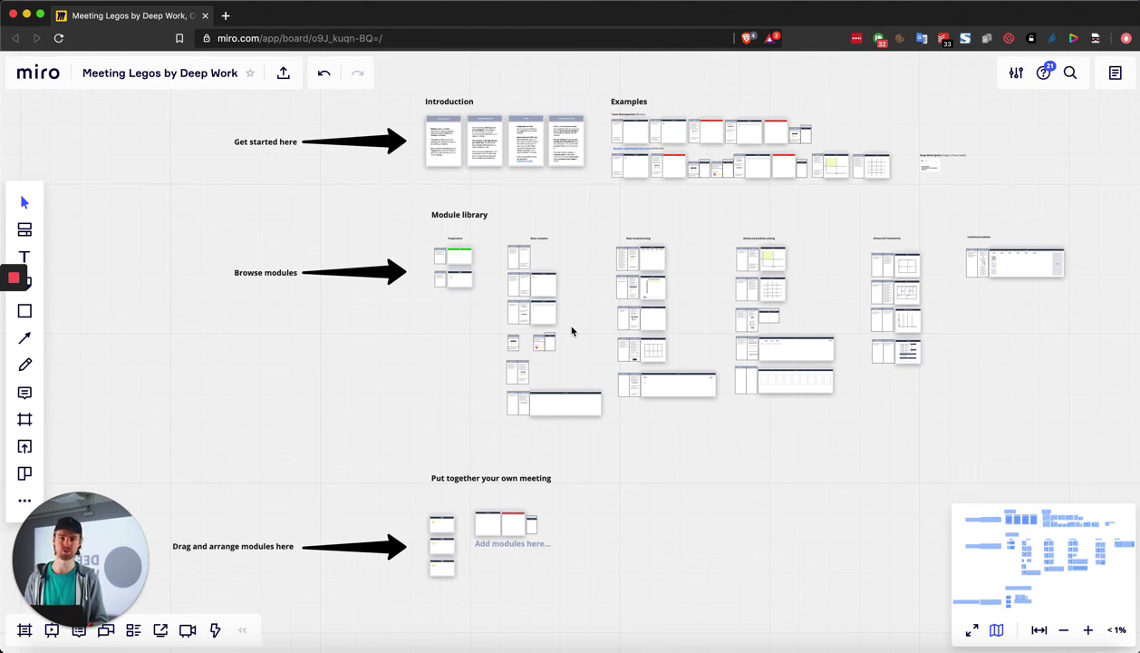
pyautogui.hscroll(3, 572, 331)
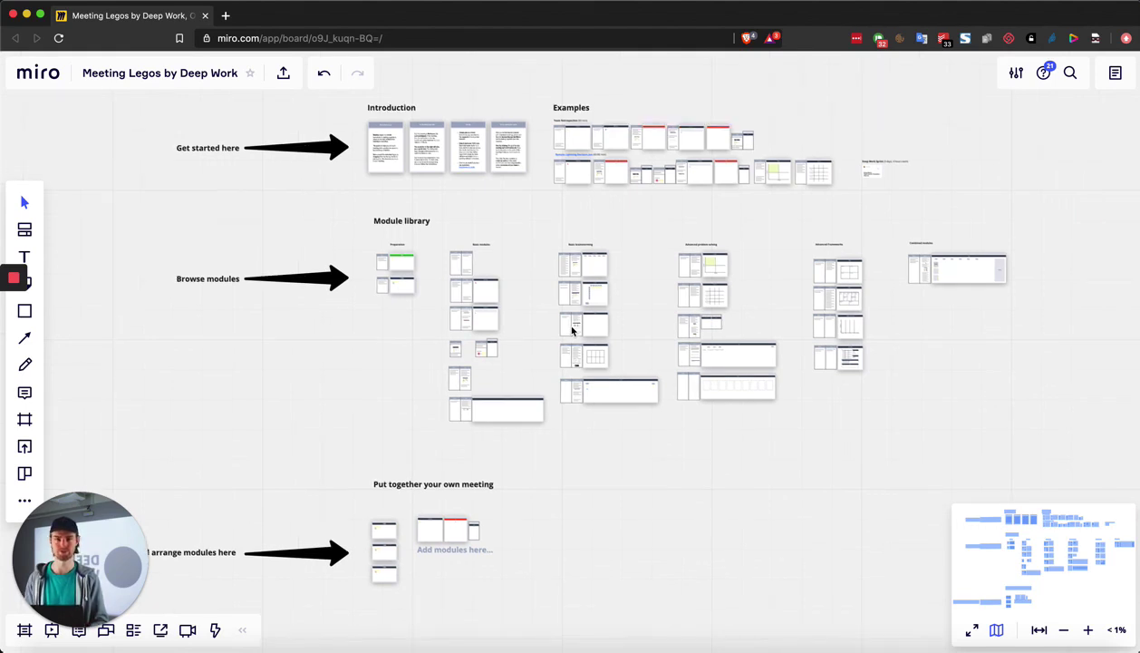